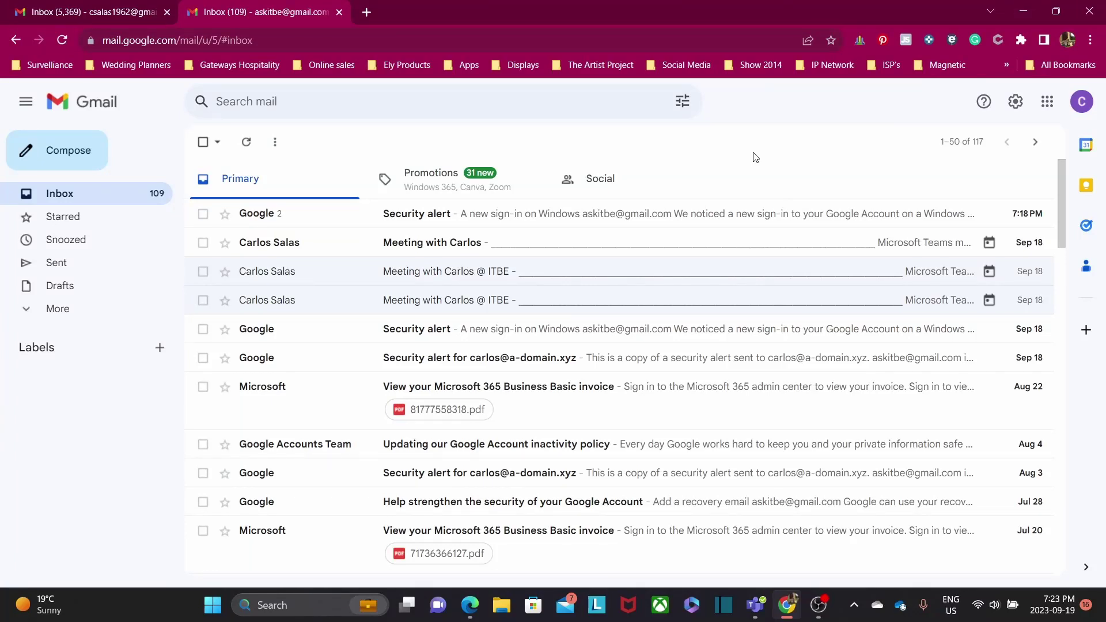
# Step: Open the ITBE meeting invitation email from the Gmail Primary inbox
pyautogui.click(565, 273)
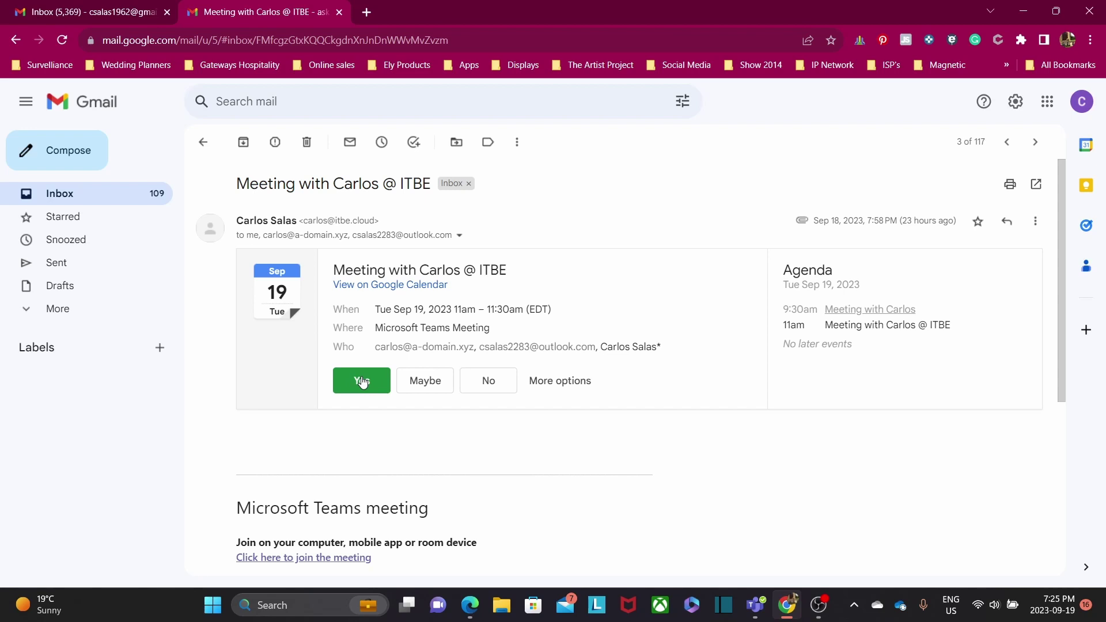
# Step: Answer Yes to the ITBE invitation and bring up the Google apps launcher
pyautogui.click(756, 458)
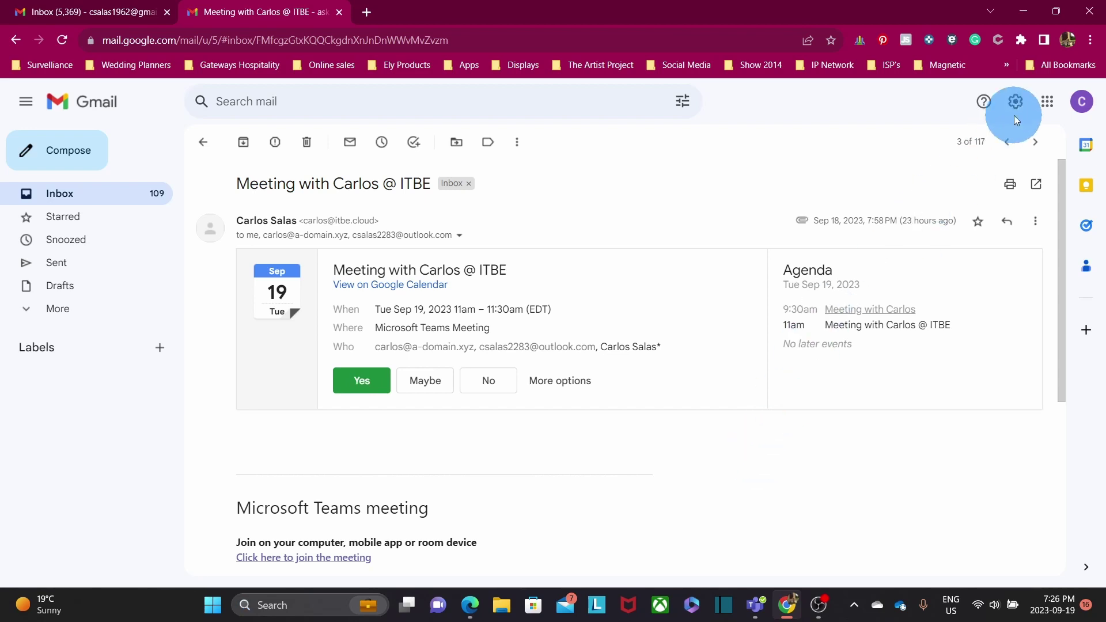
pyautogui.click(1047, 108)
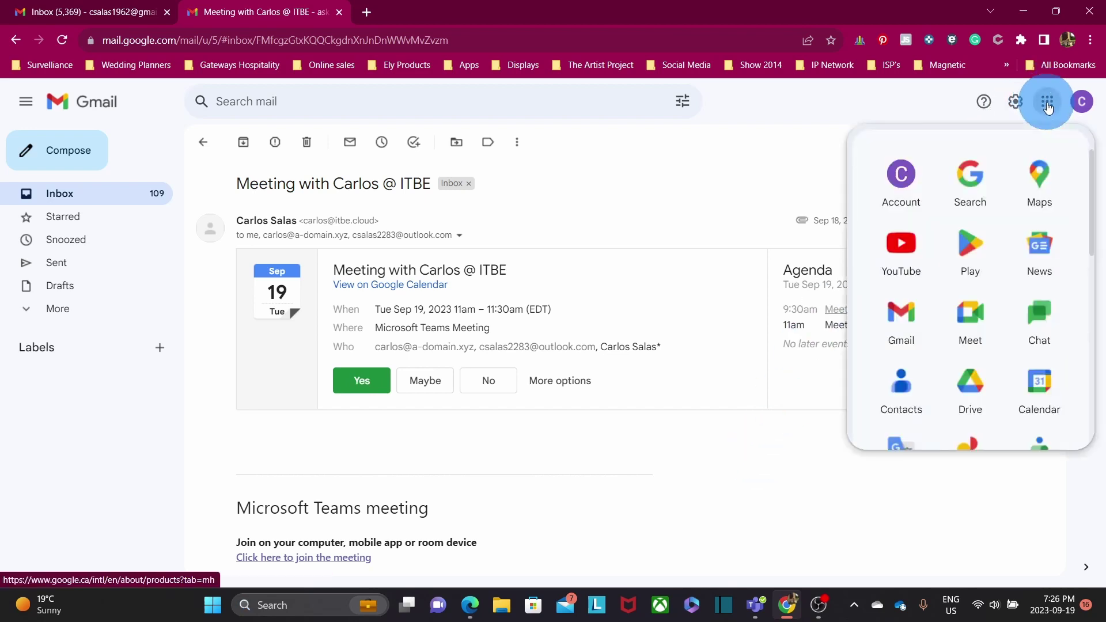
# Step: Open Google Calendar and review the Sep 19, 11 AM ITBE meeting's details and Teams link
pyautogui.click(1040, 386)
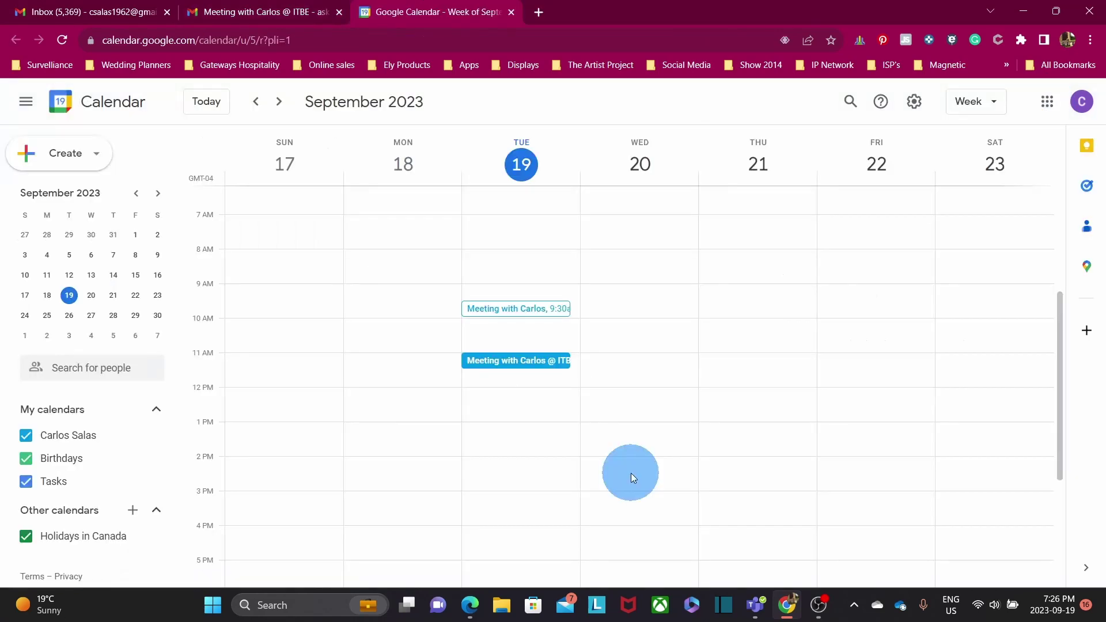
pyautogui.click(507, 365)
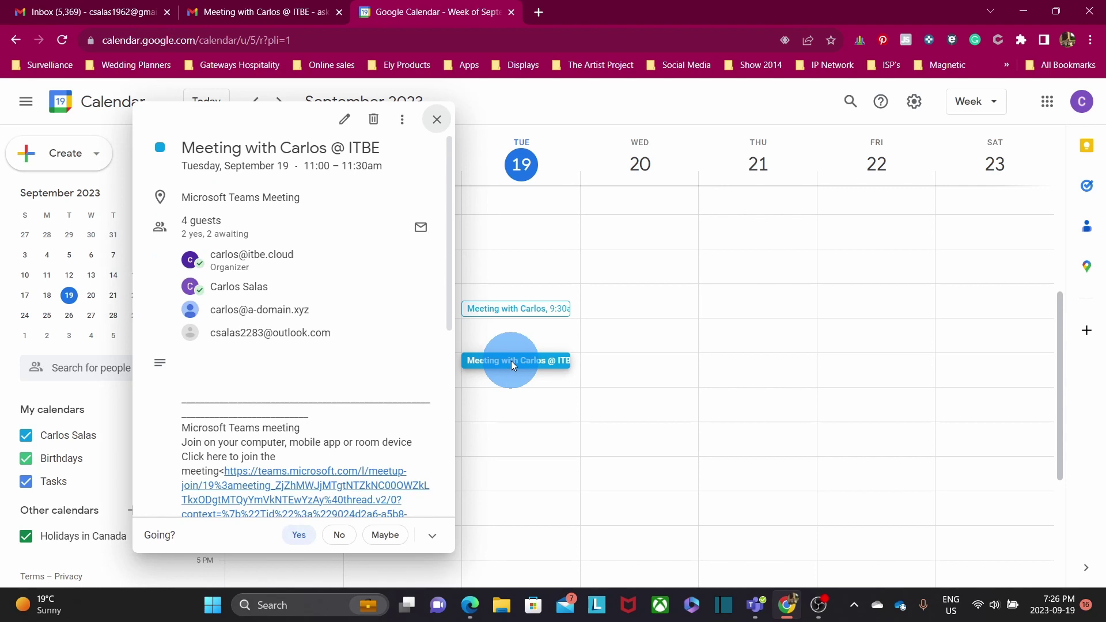
pyautogui.click(258, 379)
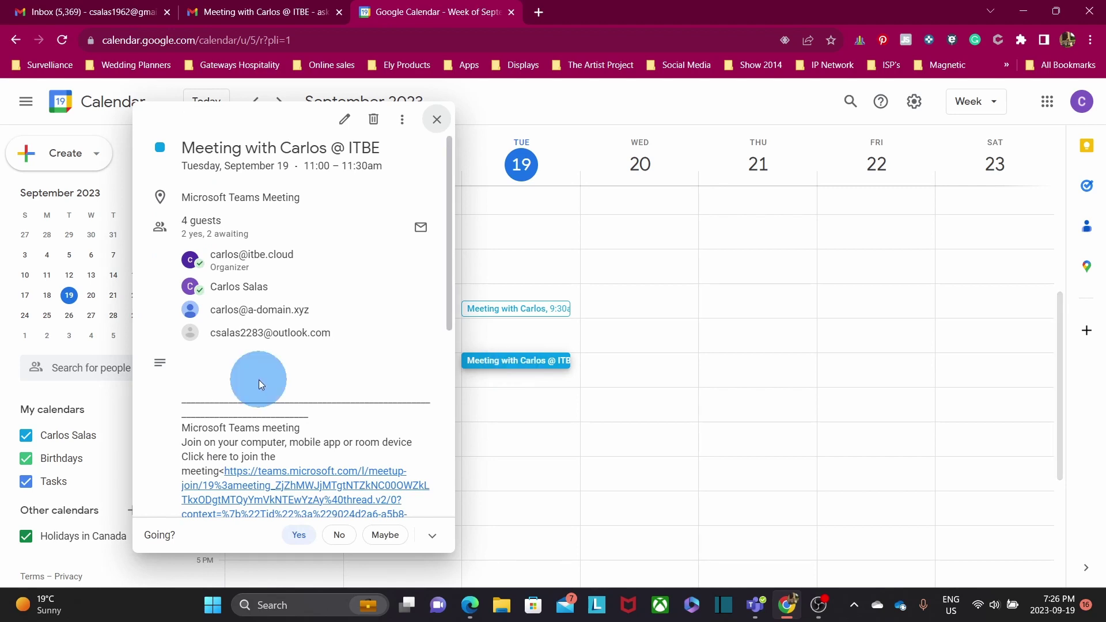
pyautogui.scroll(-1, 258, 379)
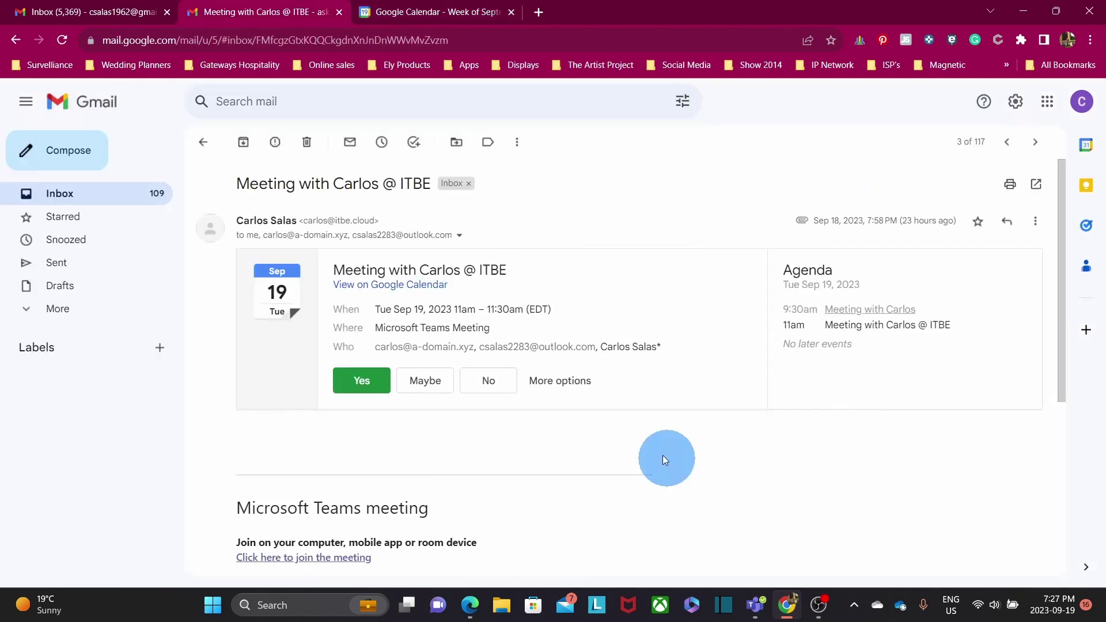
pyautogui.scroll(-3, 637, 450)
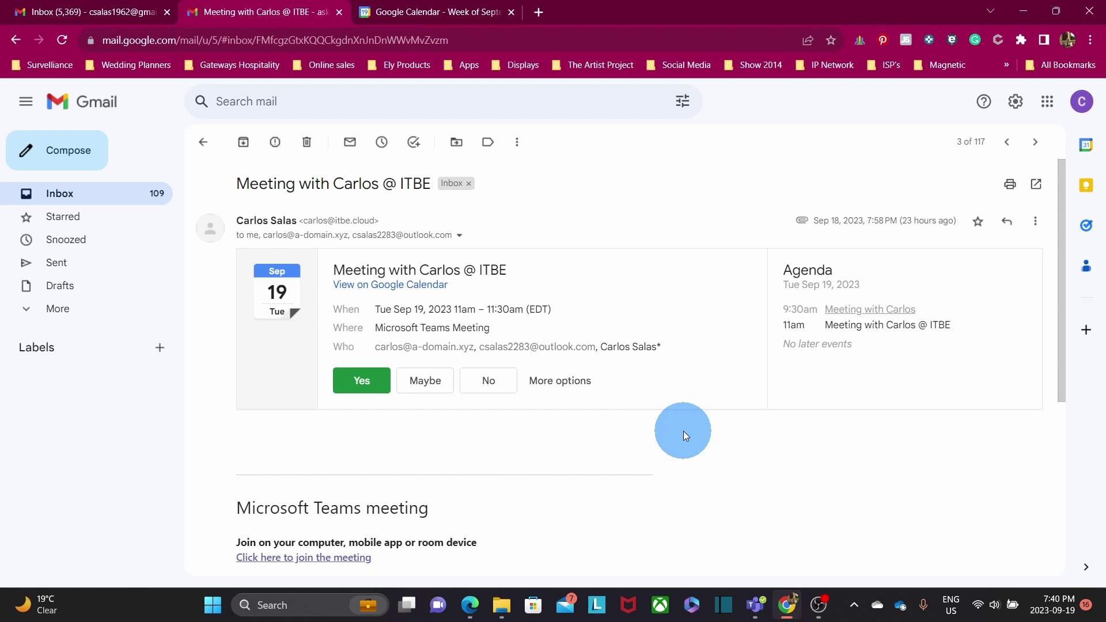
# Step: Launch Teams from the Microsoft 365 app list, showing the September 18–22, 2023 calendar week
pyautogui.click(469, 605)
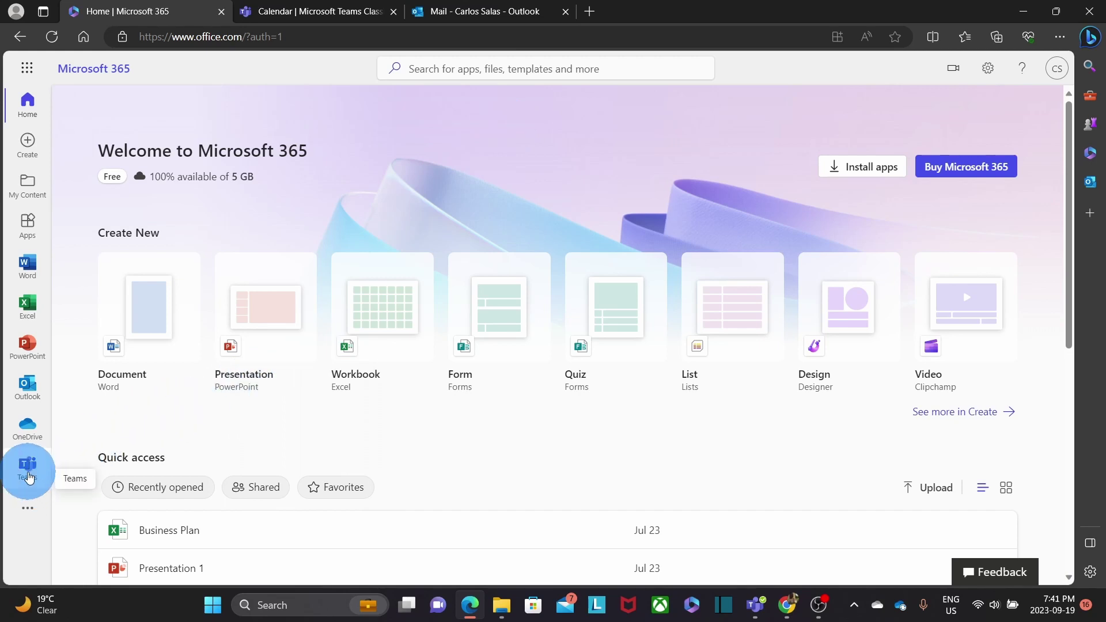
pyautogui.click(28, 73)
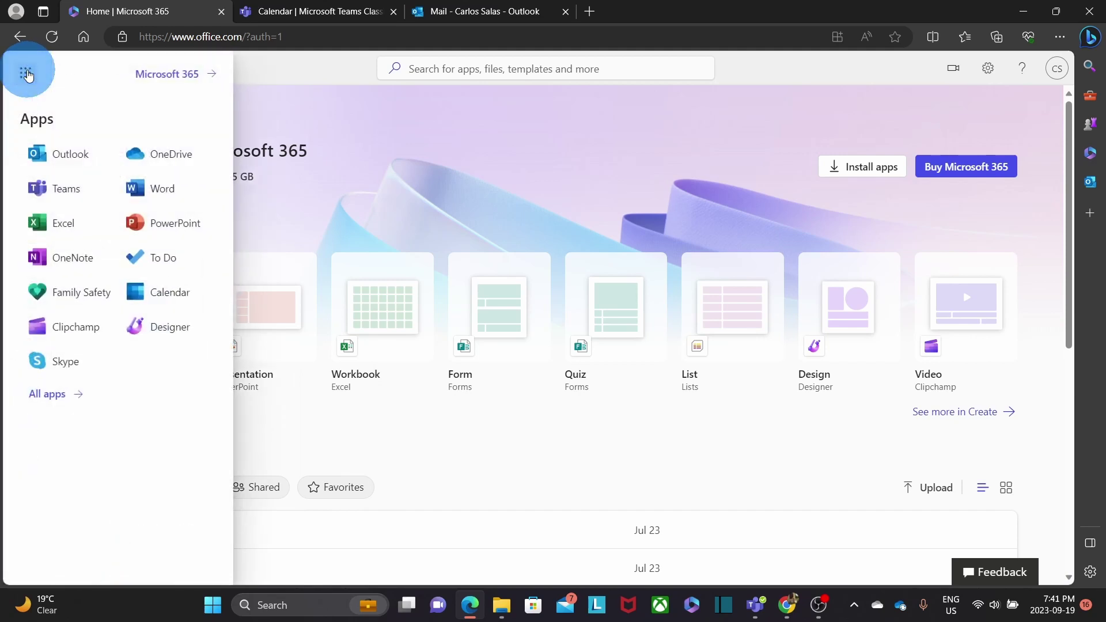
pyautogui.click(68, 190)
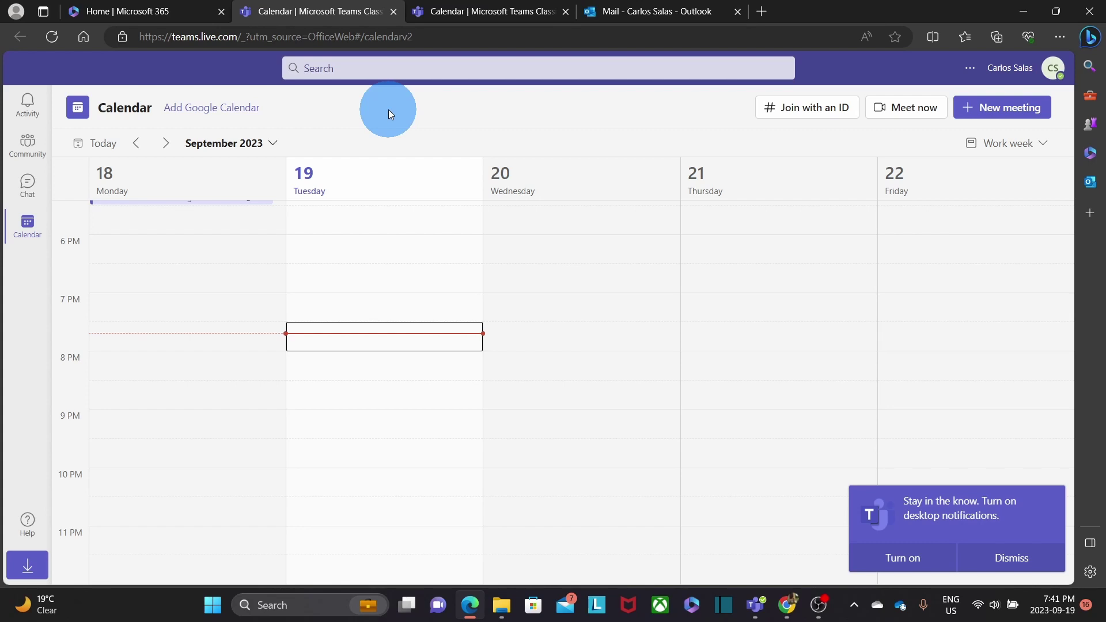
pyautogui.click(757, 609)
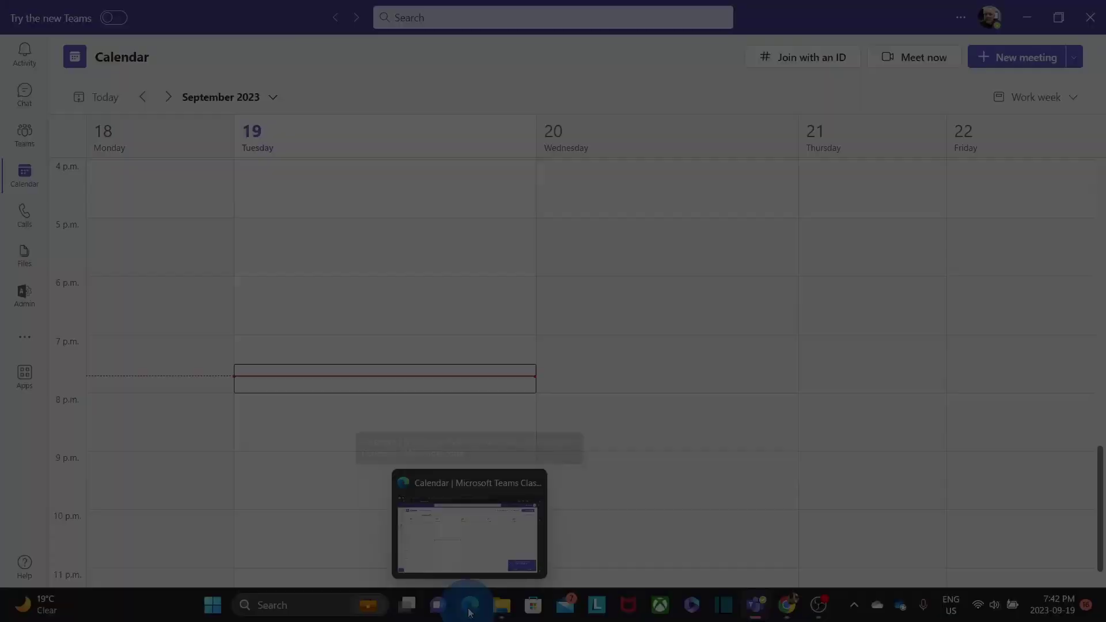
pyautogui.click(470, 609)
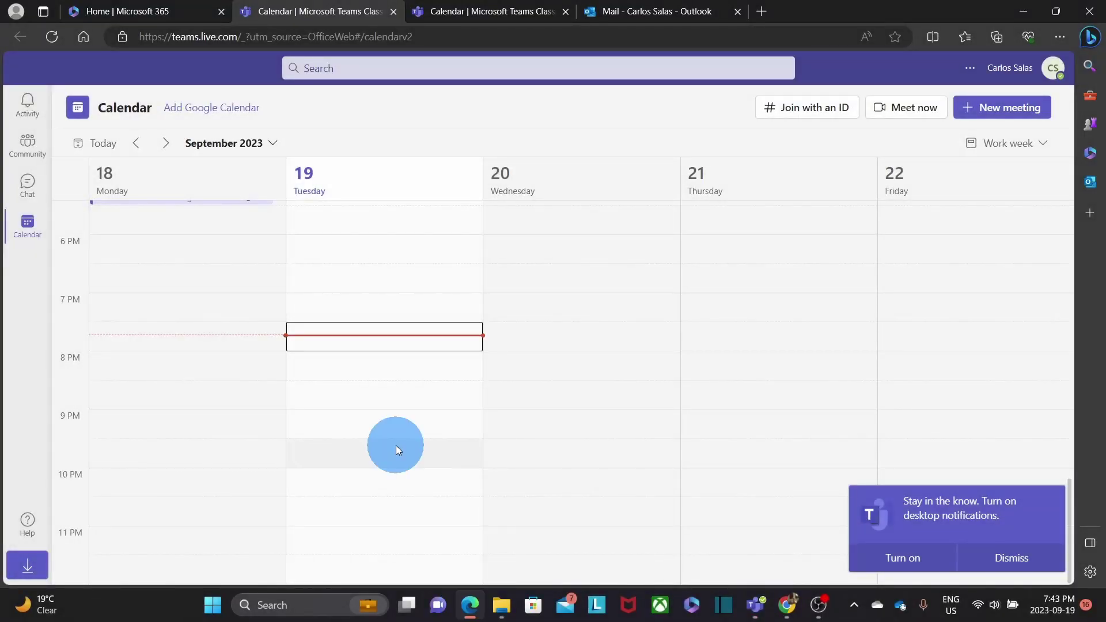
pyautogui.click(29, 230)
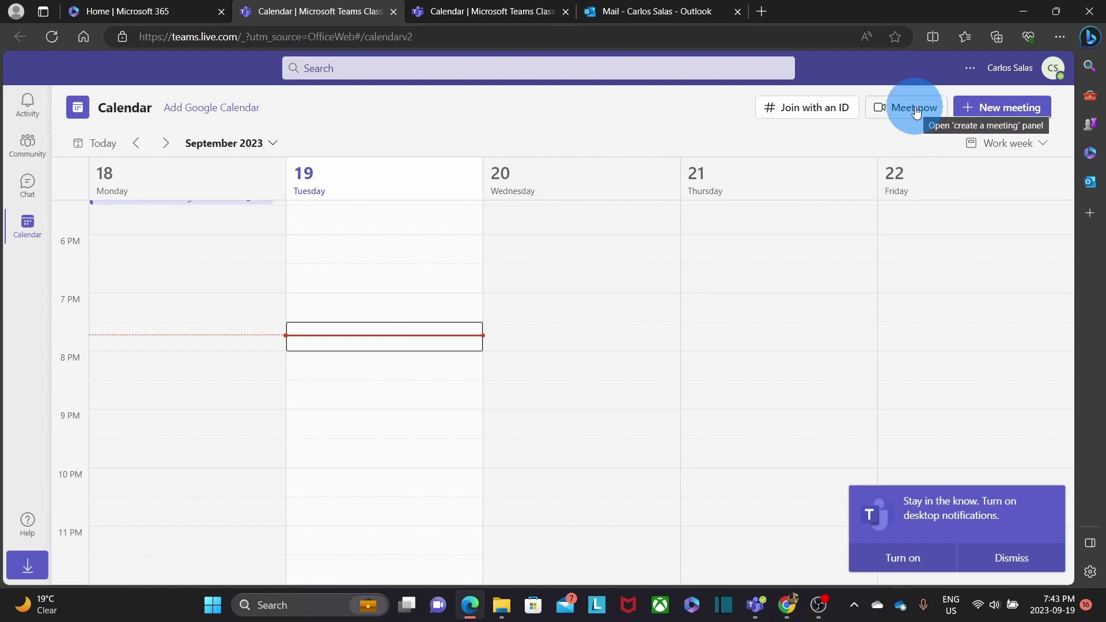
# Step: Start a new meeting titled 'Sales Meeting' and add the suggested Gmail attendee
pyautogui.click(1003, 110)
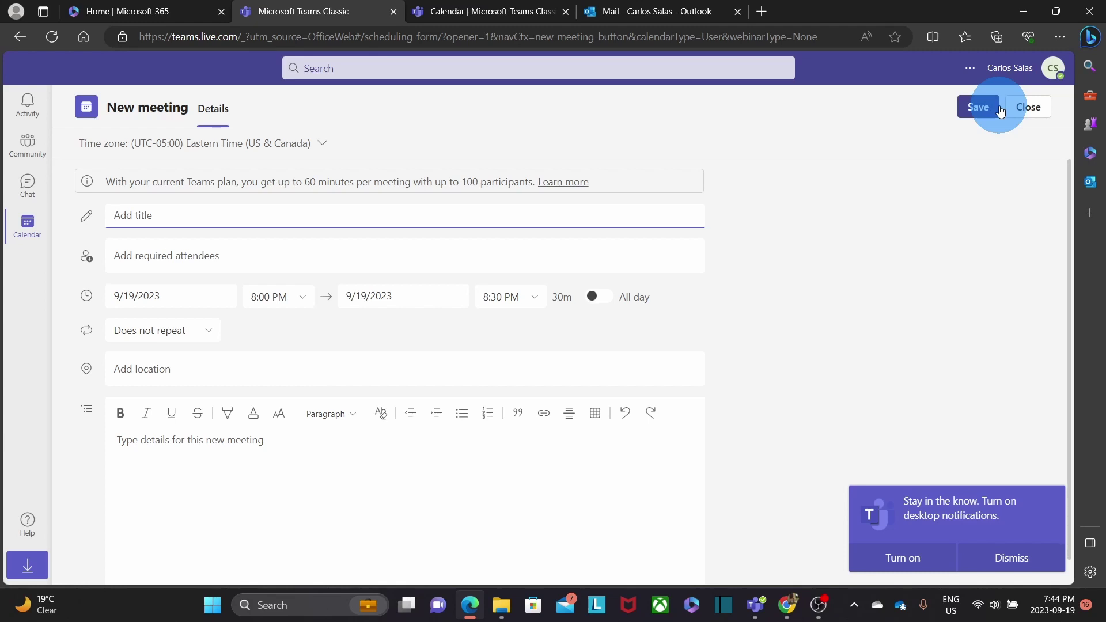
pyautogui.write('Sales Meeting')
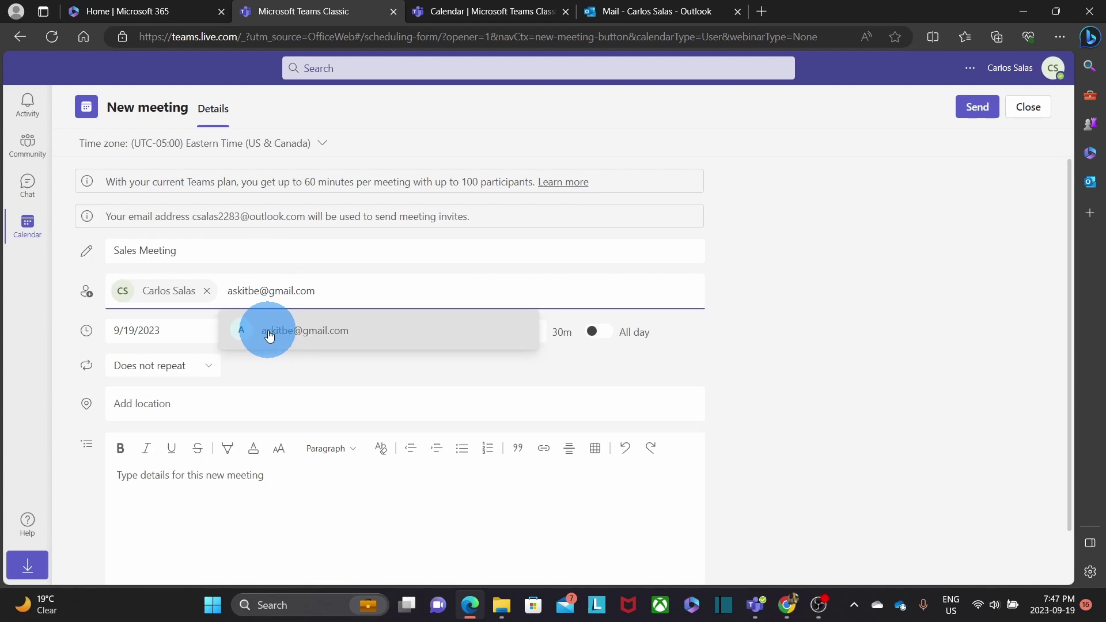
pyautogui.click(269, 336)
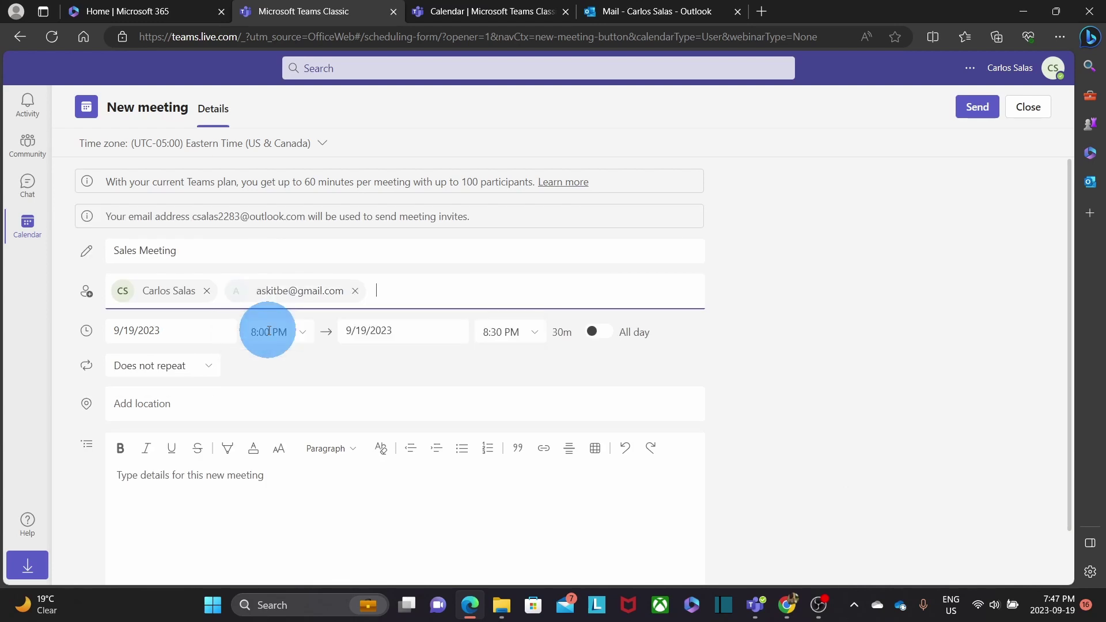
# Step: Schedule the meeting for 9/20/2023 from 11:30 AM to 12:00 PM
pyautogui.click(185, 330)
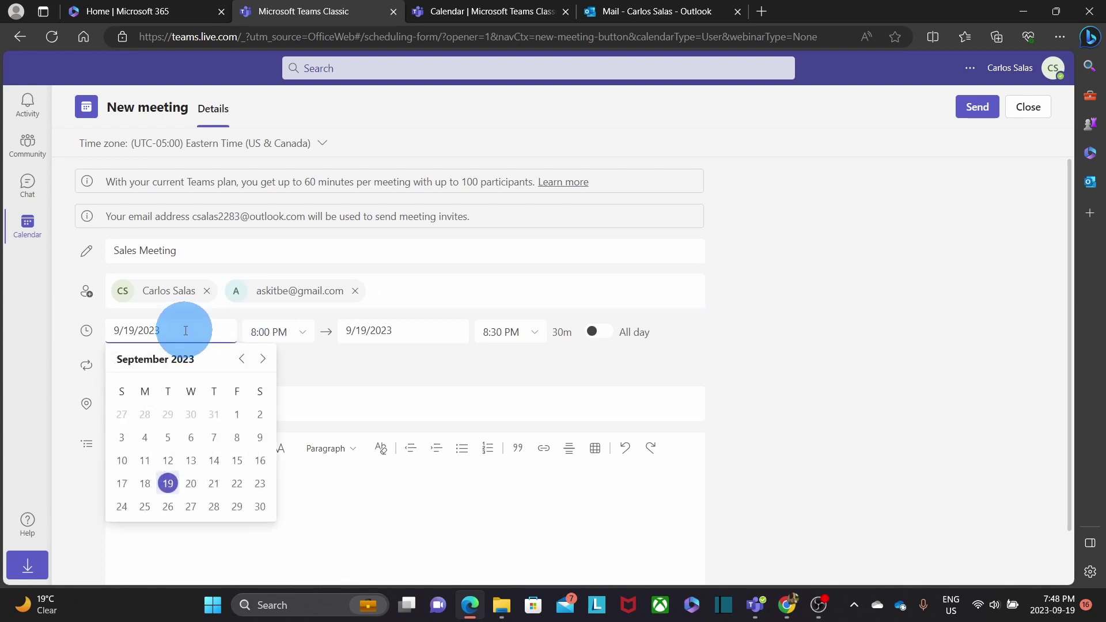
pyautogui.press('Right')
pyautogui.press('Return')
pyautogui.click(299, 330)
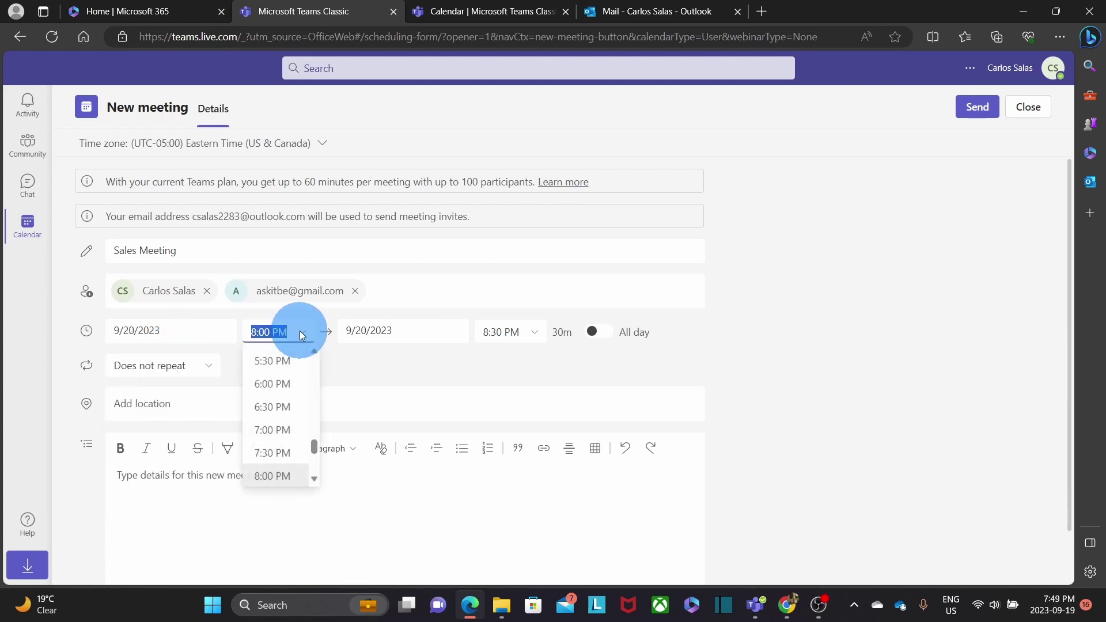
pyautogui.scroll(10, 287, 391)
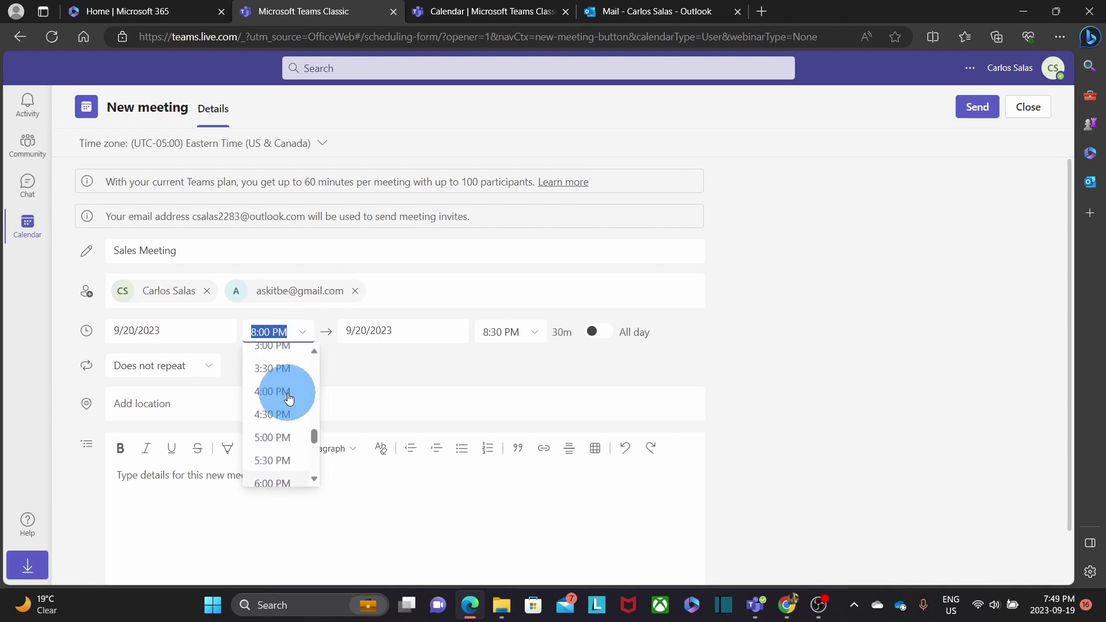
pyautogui.click(288, 386)
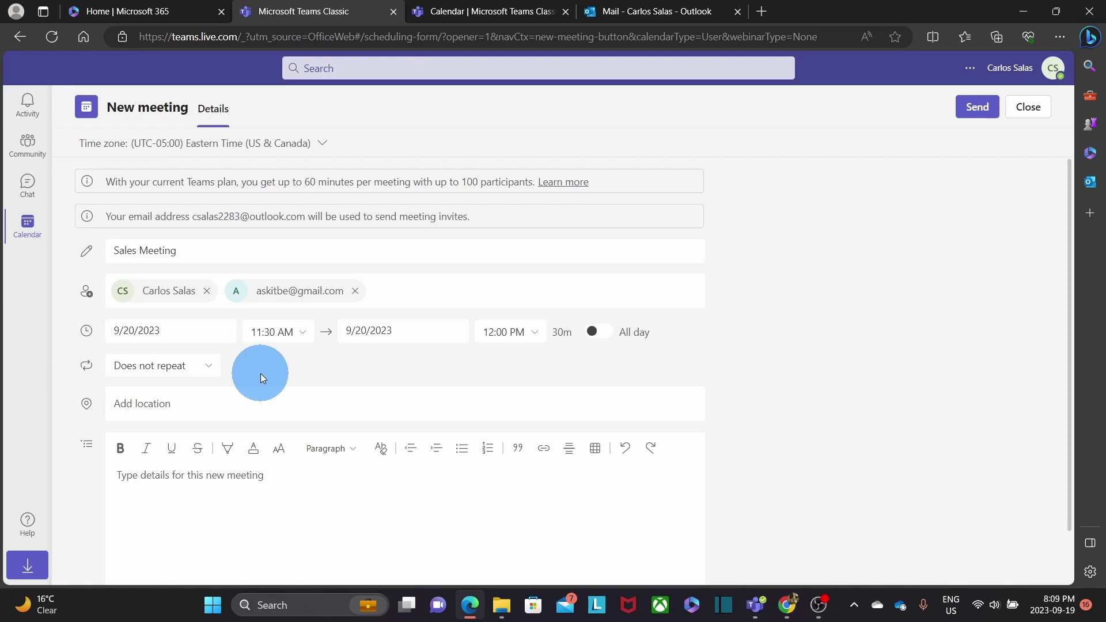
pyautogui.click(211, 369)
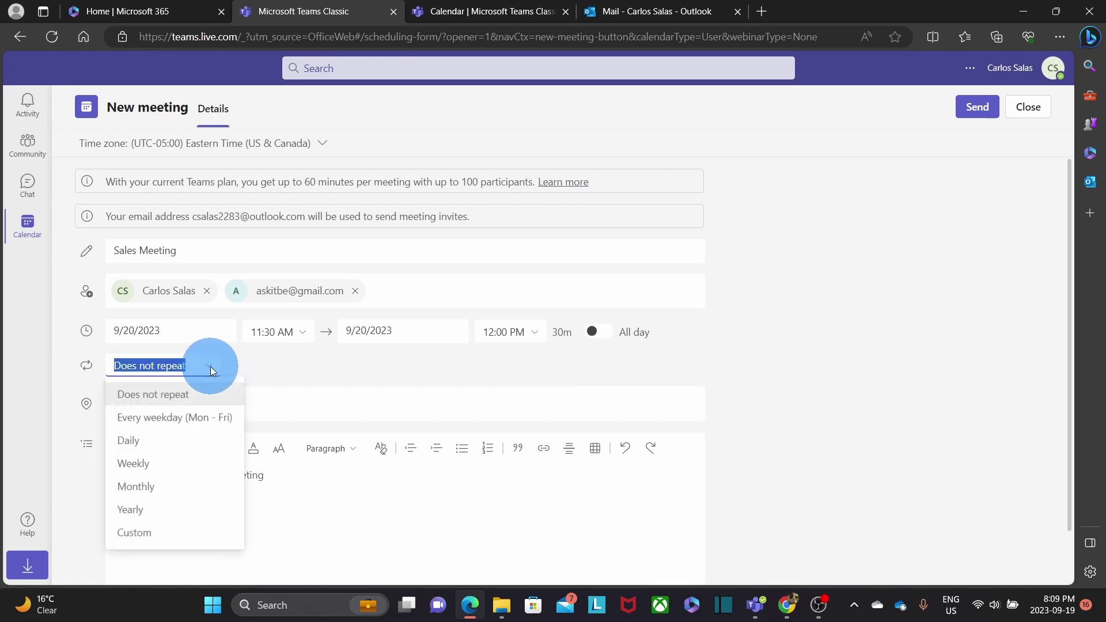
# Step: Make the meeting repeat weekly on Wednesdays and add the description 'Our weekly sales meeting.'
pyautogui.click(172, 469)
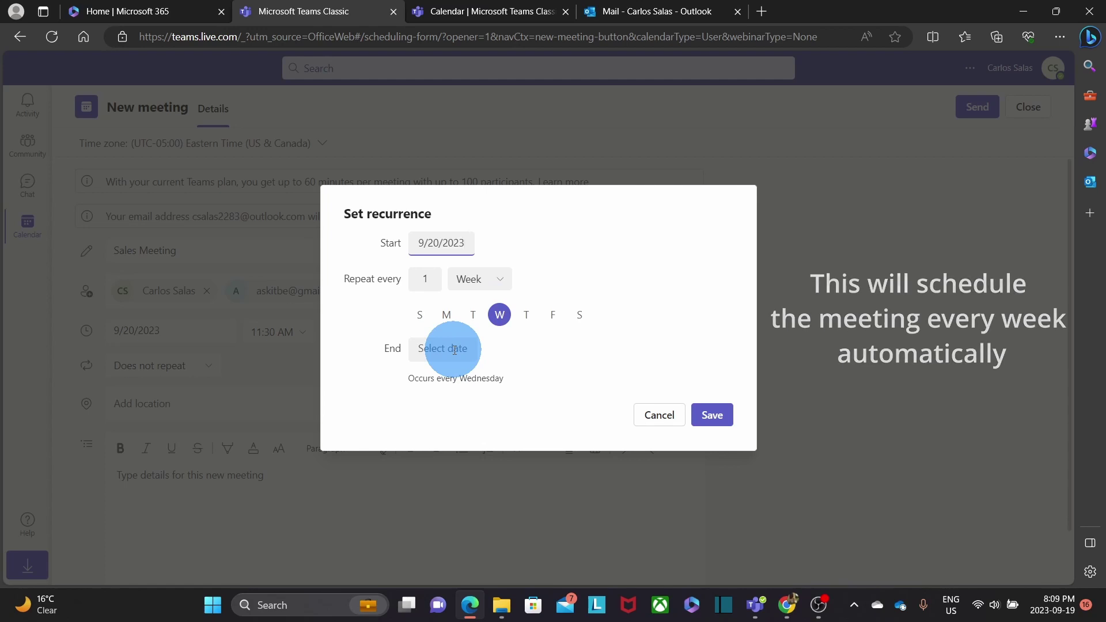
pyautogui.click(721, 418)
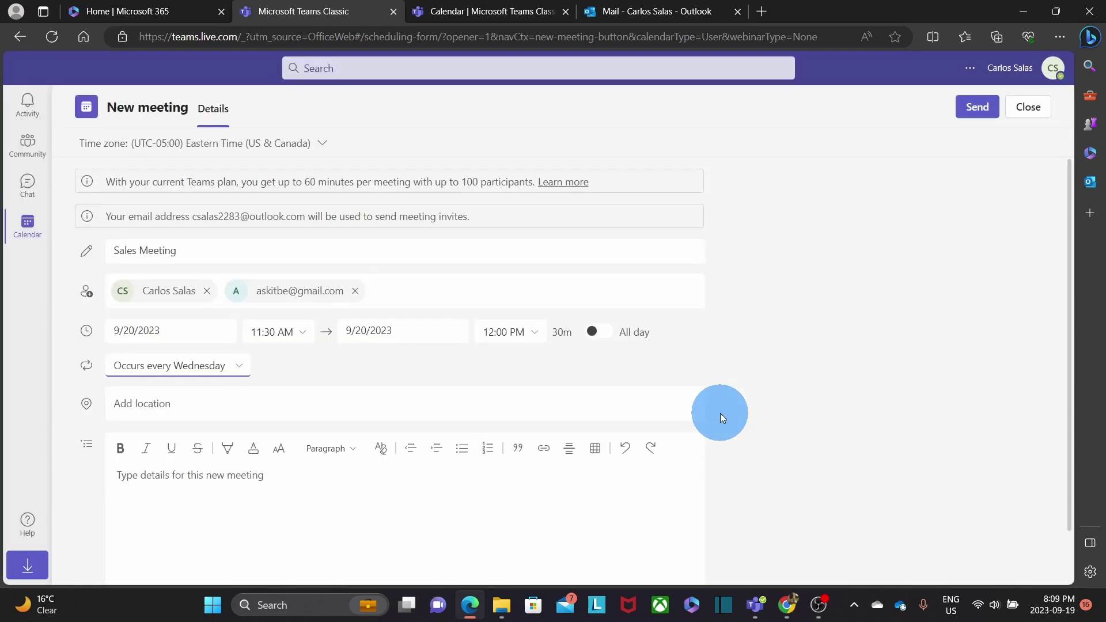
pyautogui.click(194, 405)
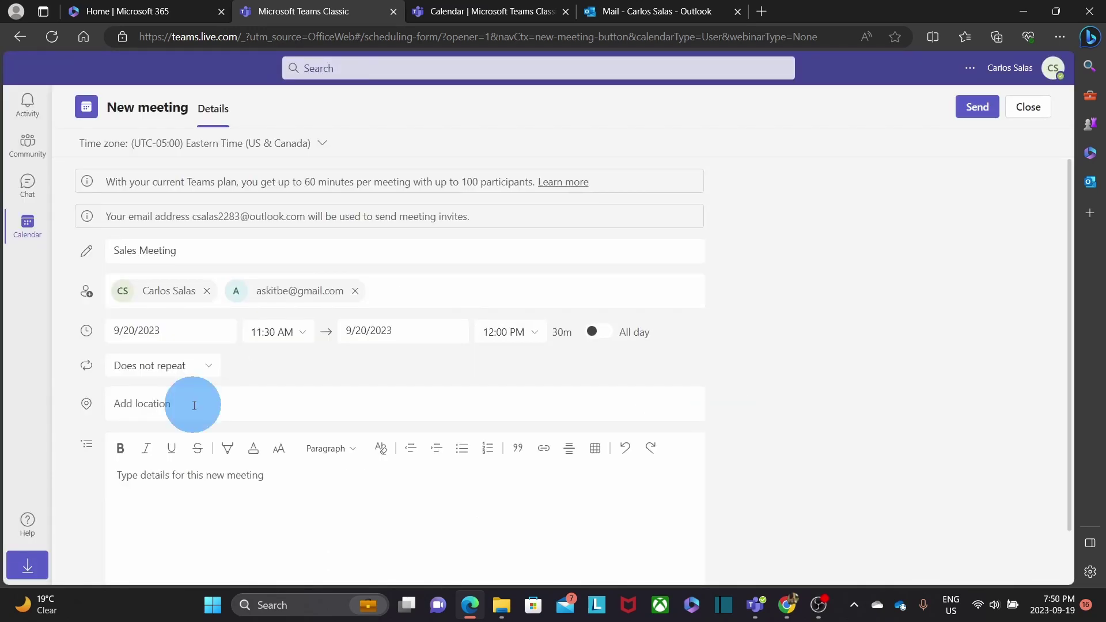
pyautogui.click(164, 495)
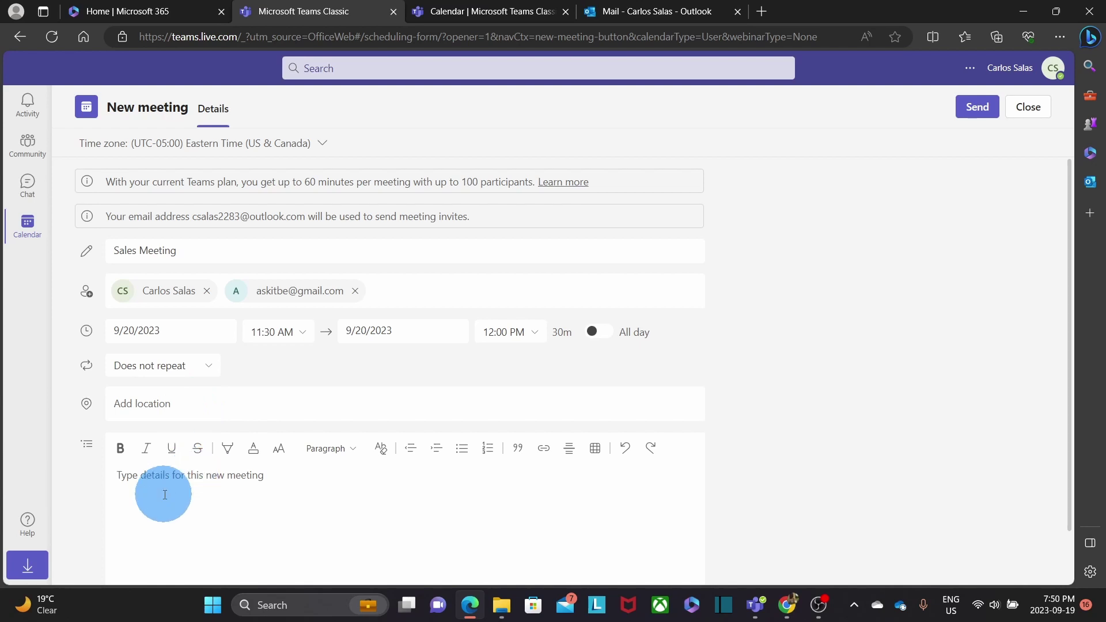
pyautogui.click(514, 287)
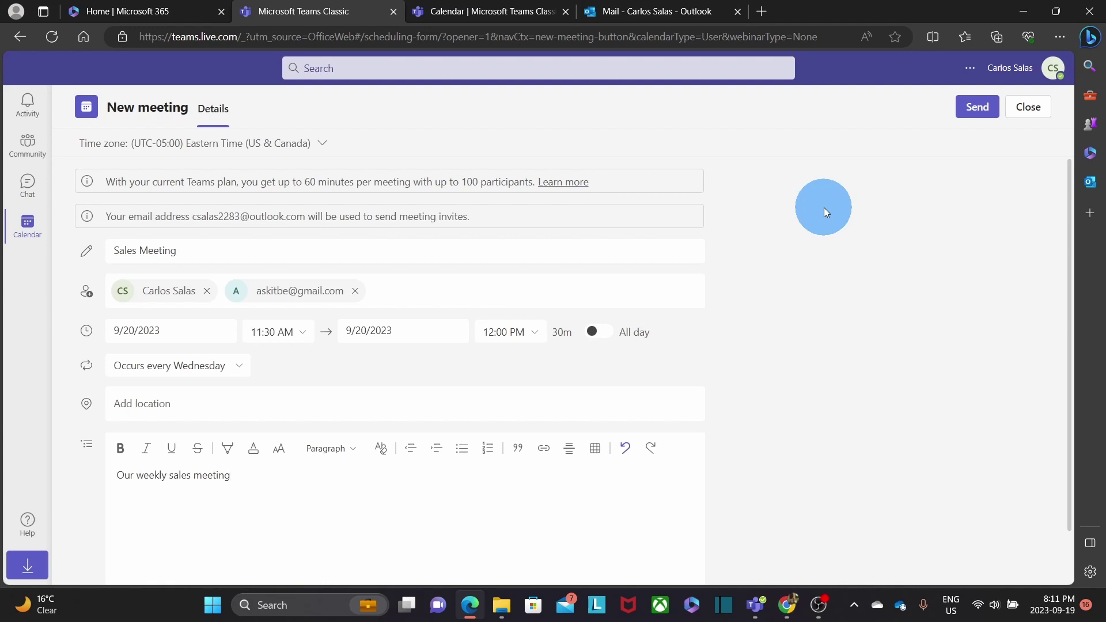
# Step: Send the Sales Meeting invitation, then open the calendar event and try joining it
pyautogui.click(977, 108)
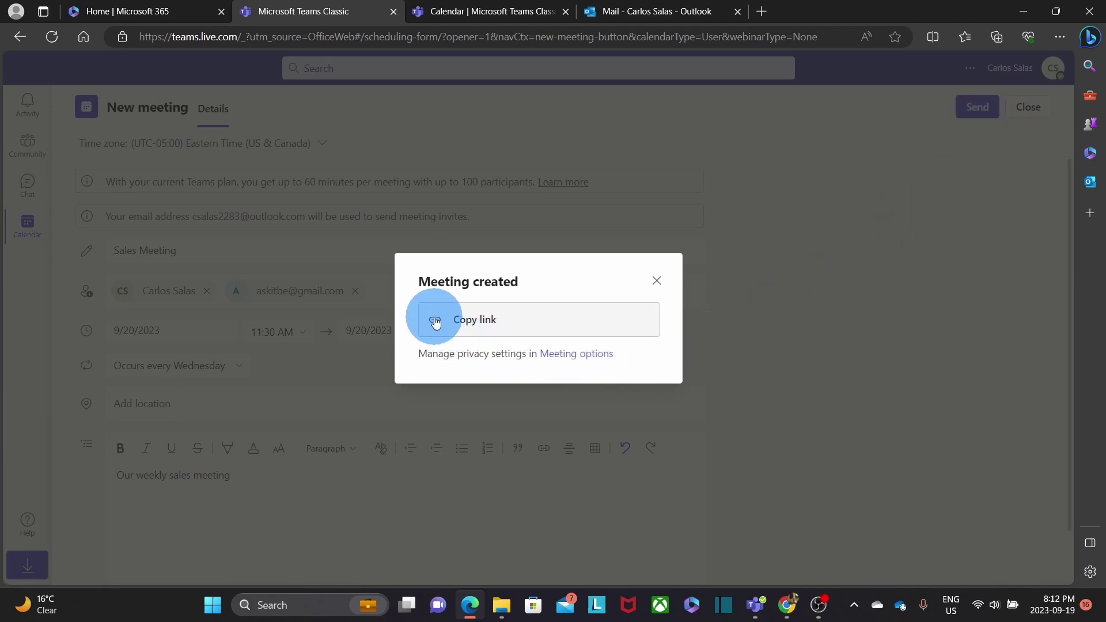
pyautogui.click(656, 282)
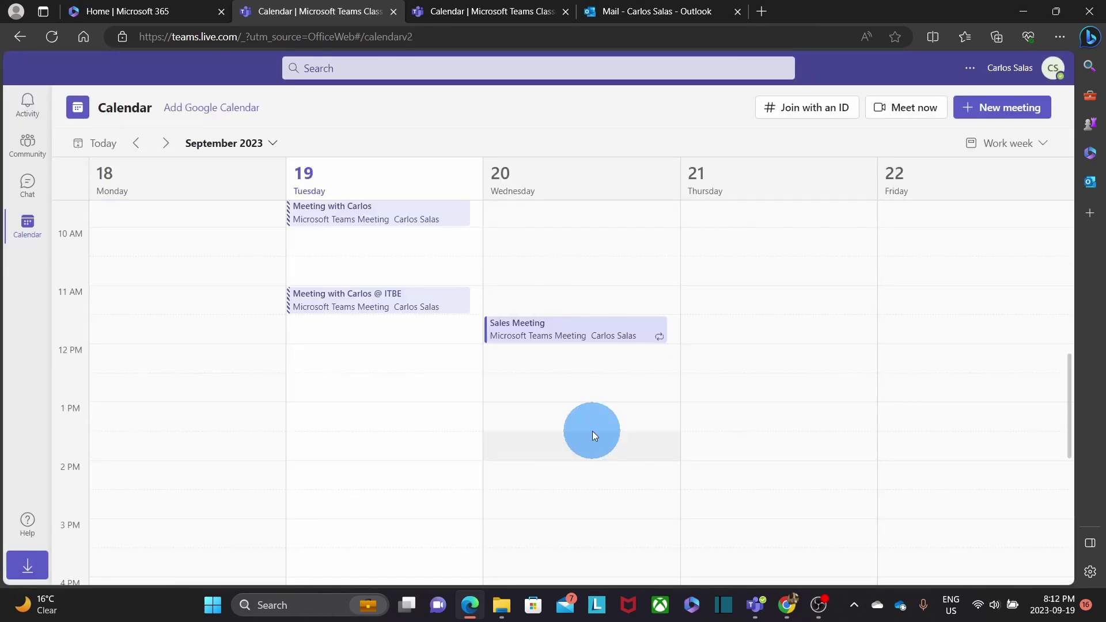
pyautogui.click(585, 332)
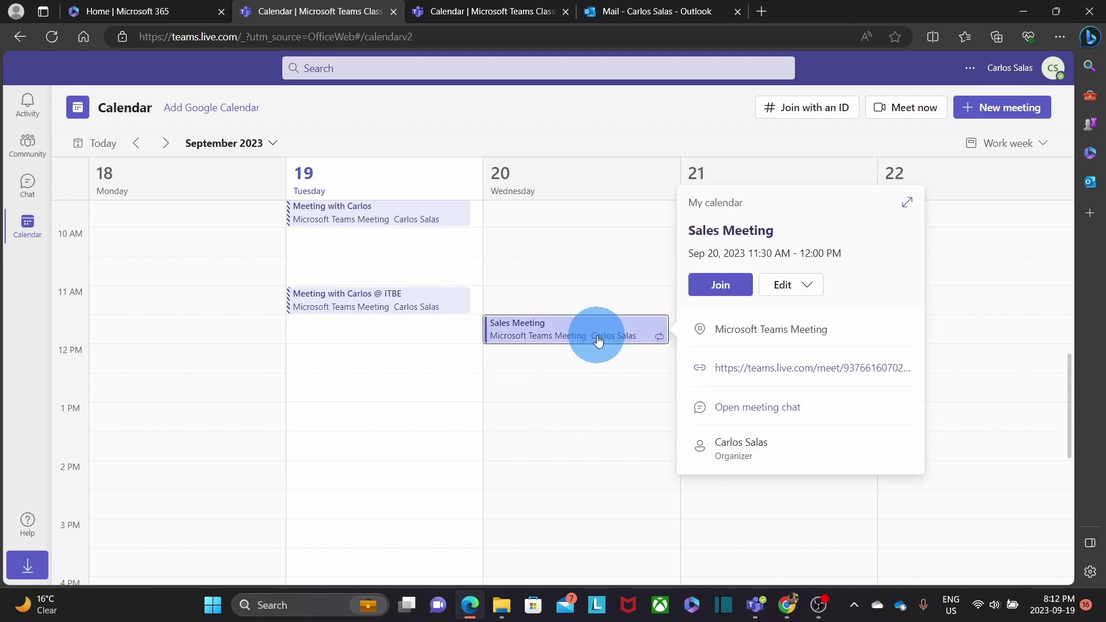
pyautogui.click(725, 288)
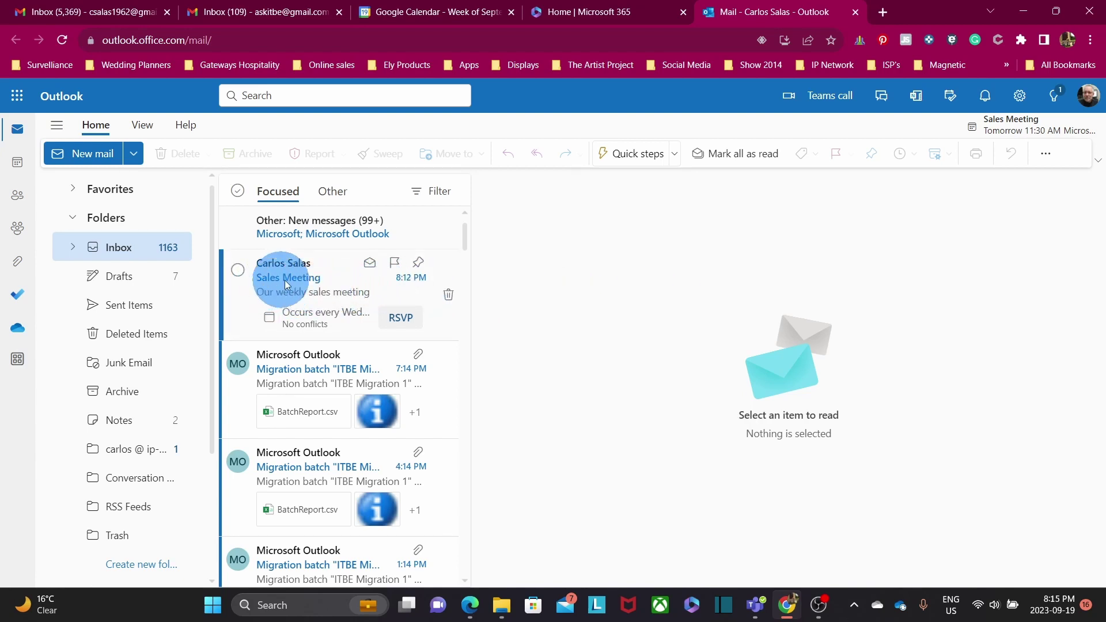
# Step: Accept the Sales Meeting invitation email in Outlook and go to the calendar
pyautogui.click(344, 291)
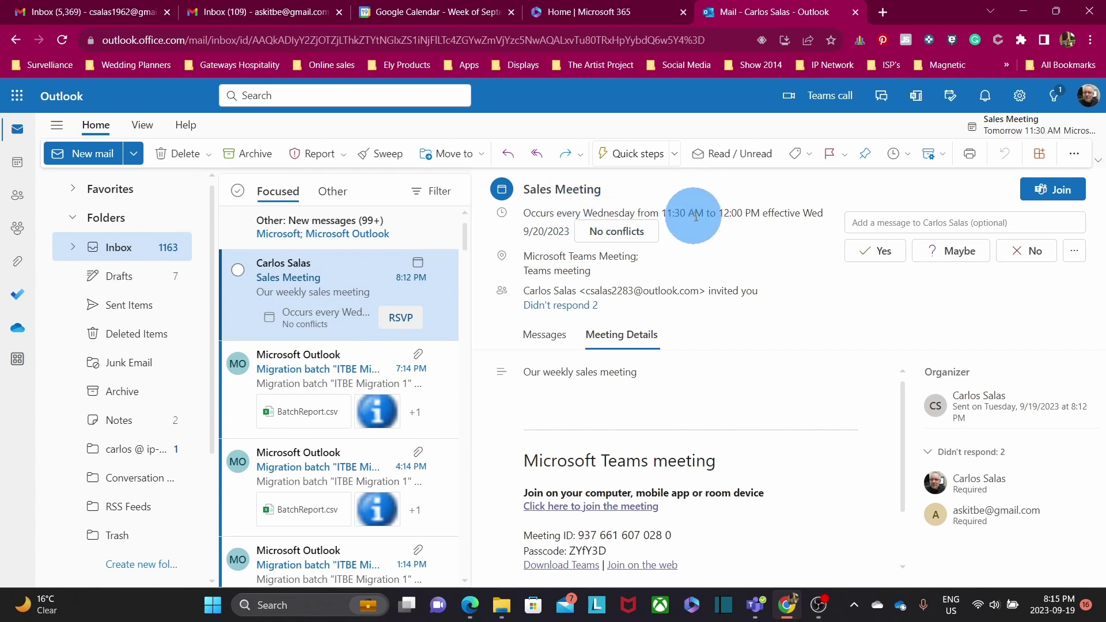
pyautogui.click(878, 251)
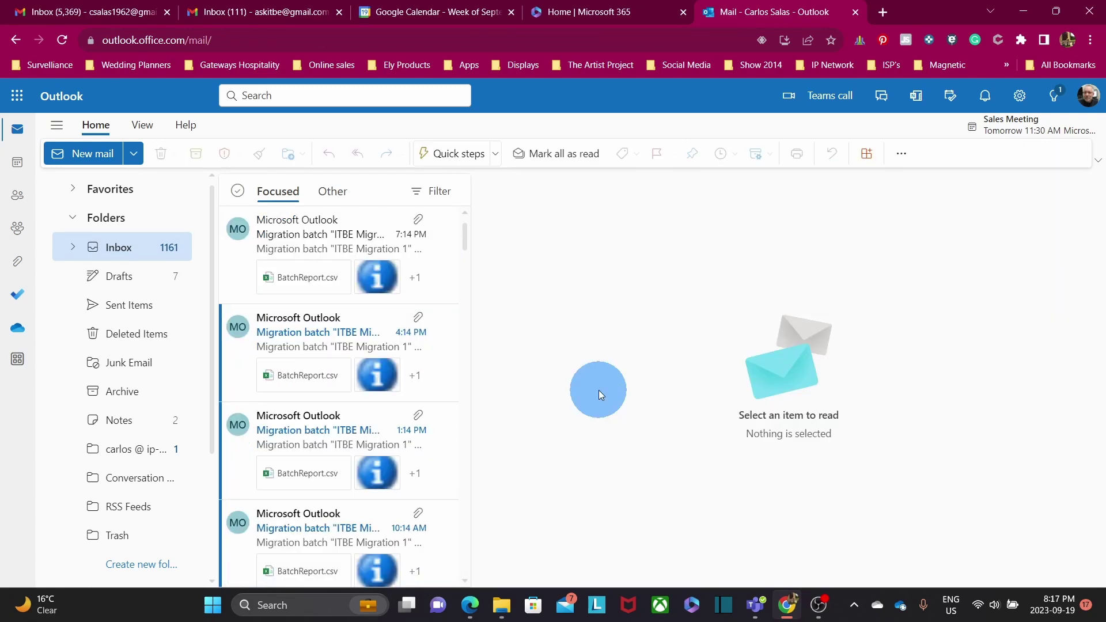
pyautogui.click(18, 166)
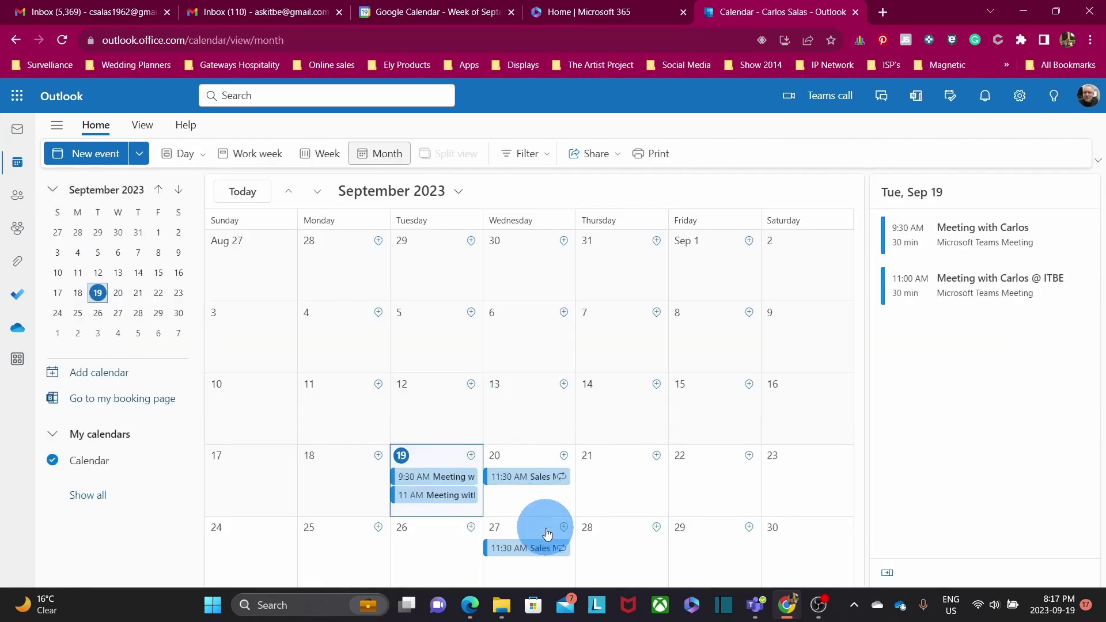
# Step: Open the Sep 20 Sales Meeting in Outlook, try Join, then return to the Teams calendar
pyautogui.click(523, 483)
pyautogui.click(667, 440)
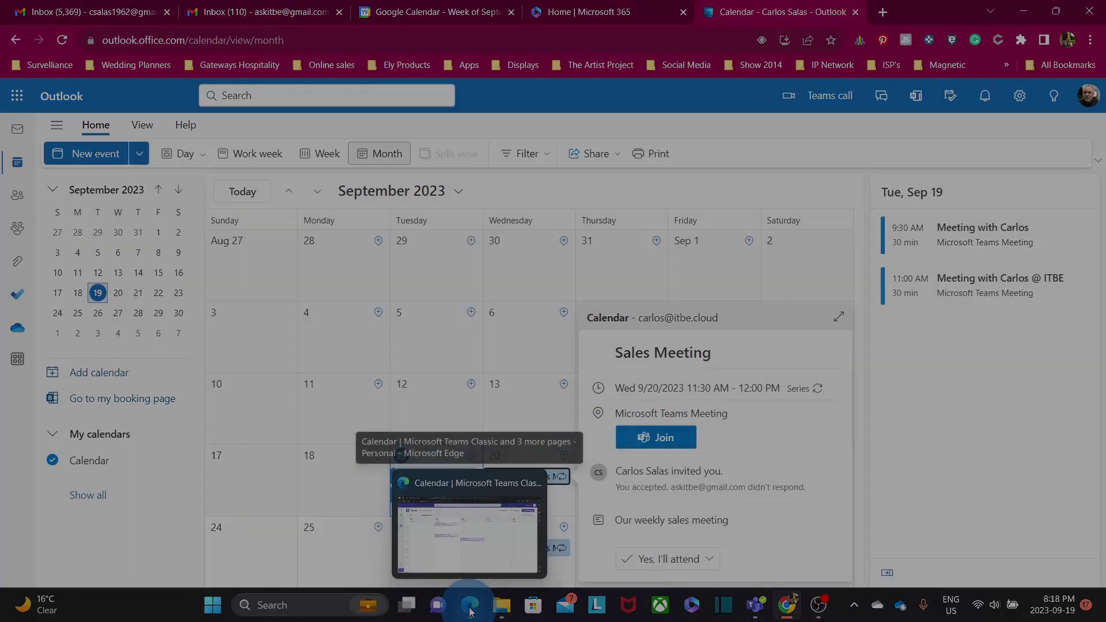
pyautogui.click(471, 610)
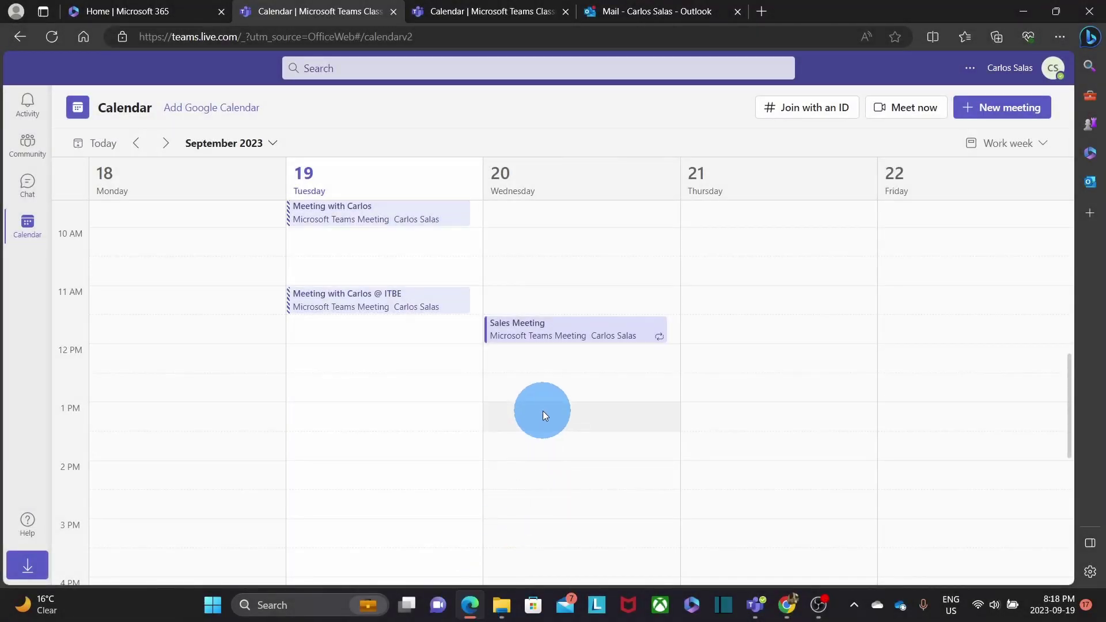
# Step: Join the Sales Meeting from the Teams calendar and allow the browser microphone and camera access
pyautogui.click(562, 333)
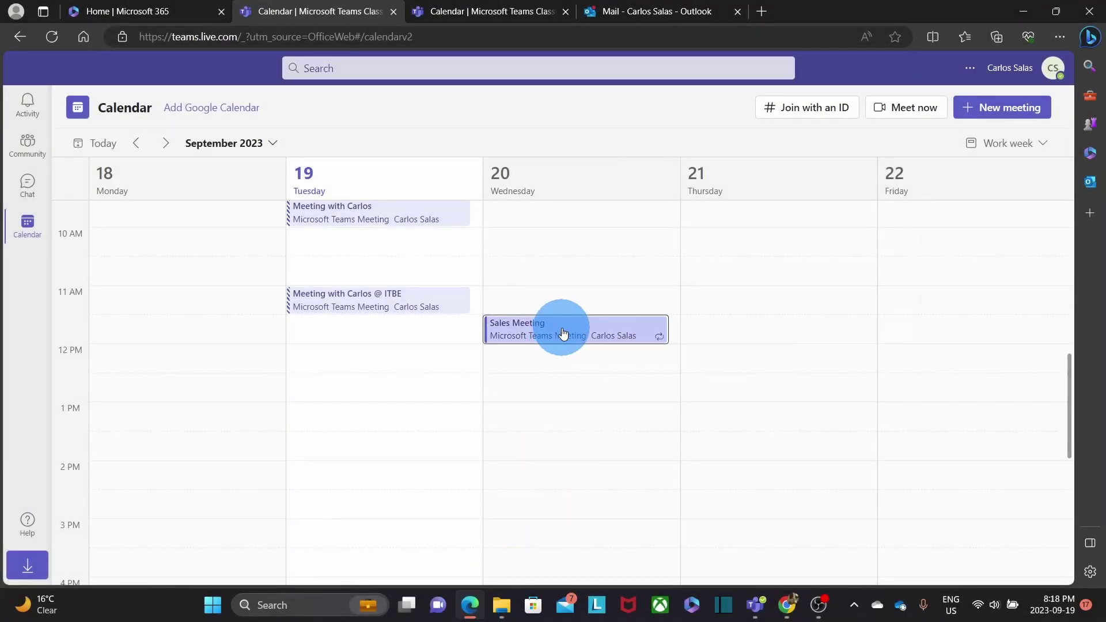
pyautogui.click(714, 288)
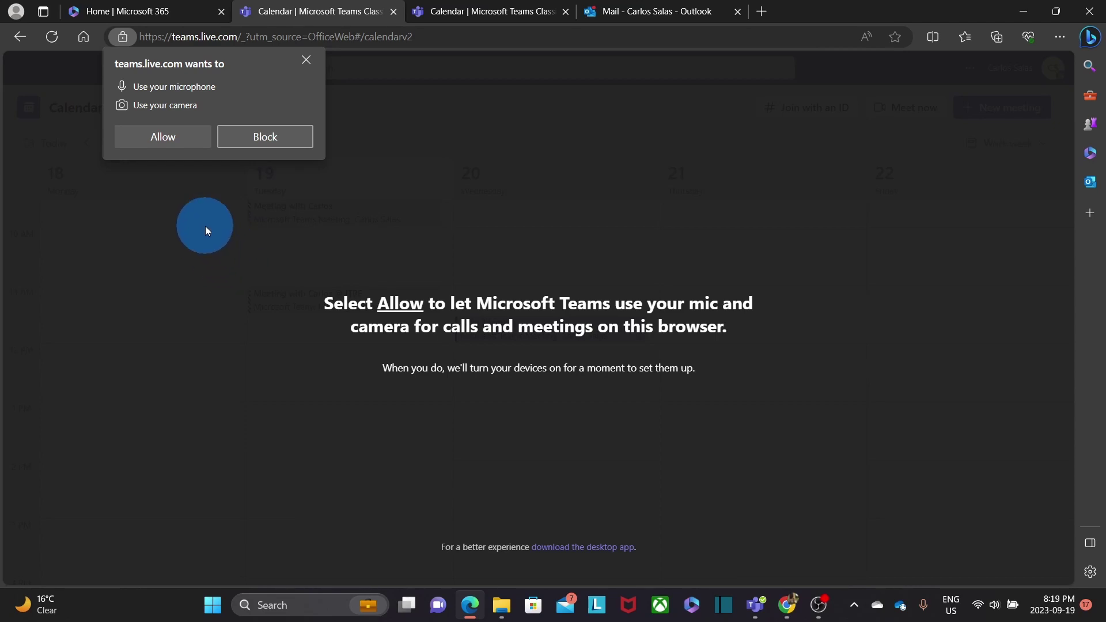
pyautogui.click(161, 138)
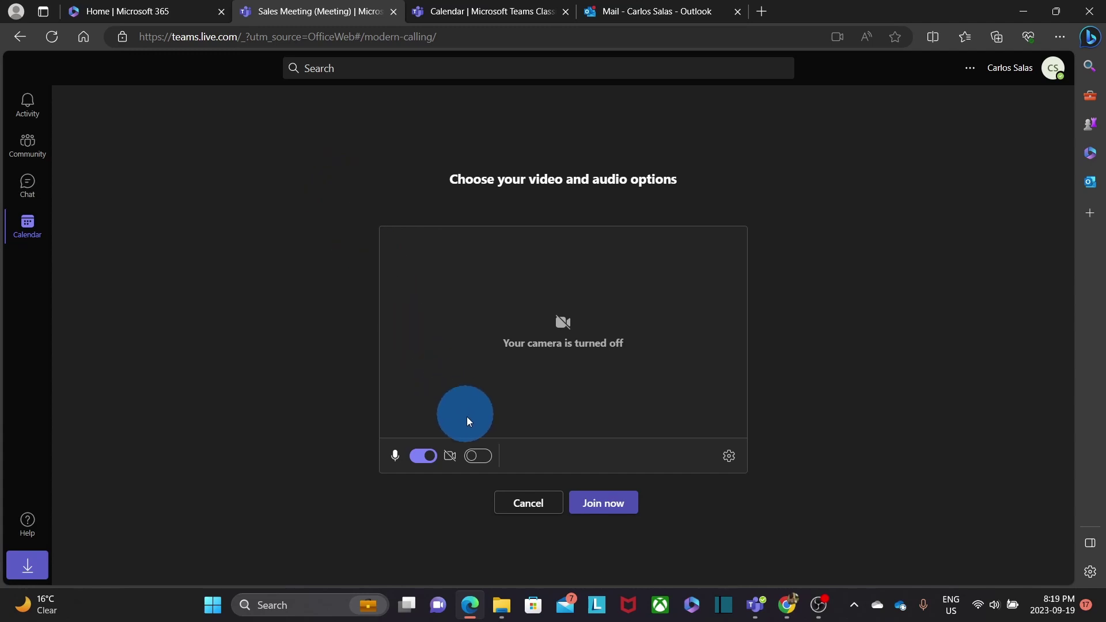
# Step: Switch the camera on in the pre-join screen and join the Sales Meeting
pyautogui.click(483, 457)
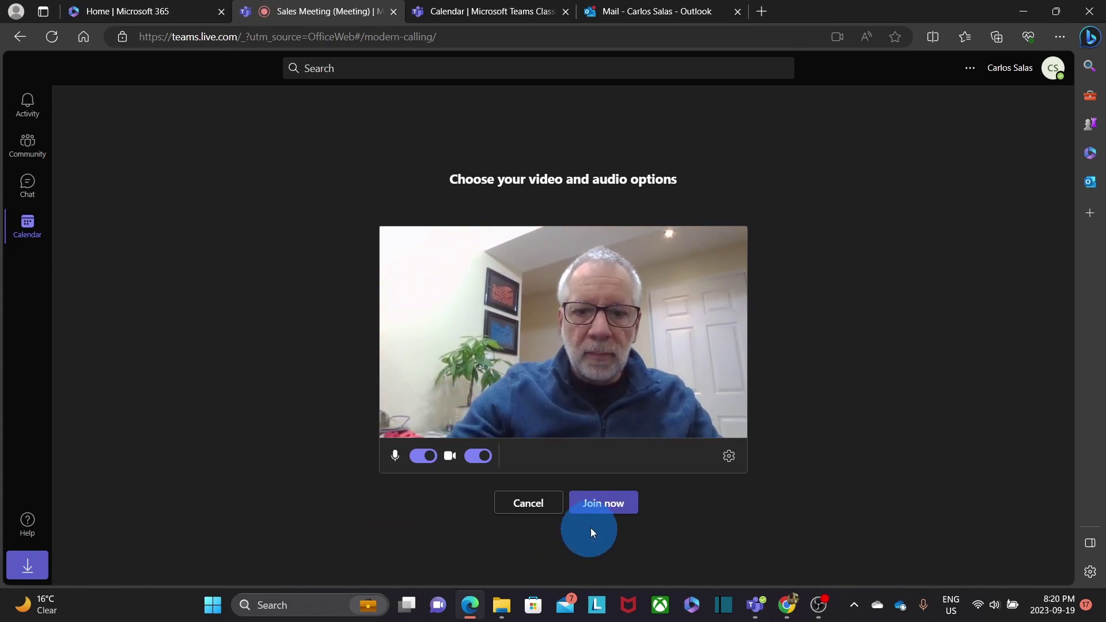
pyautogui.click(600, 507)
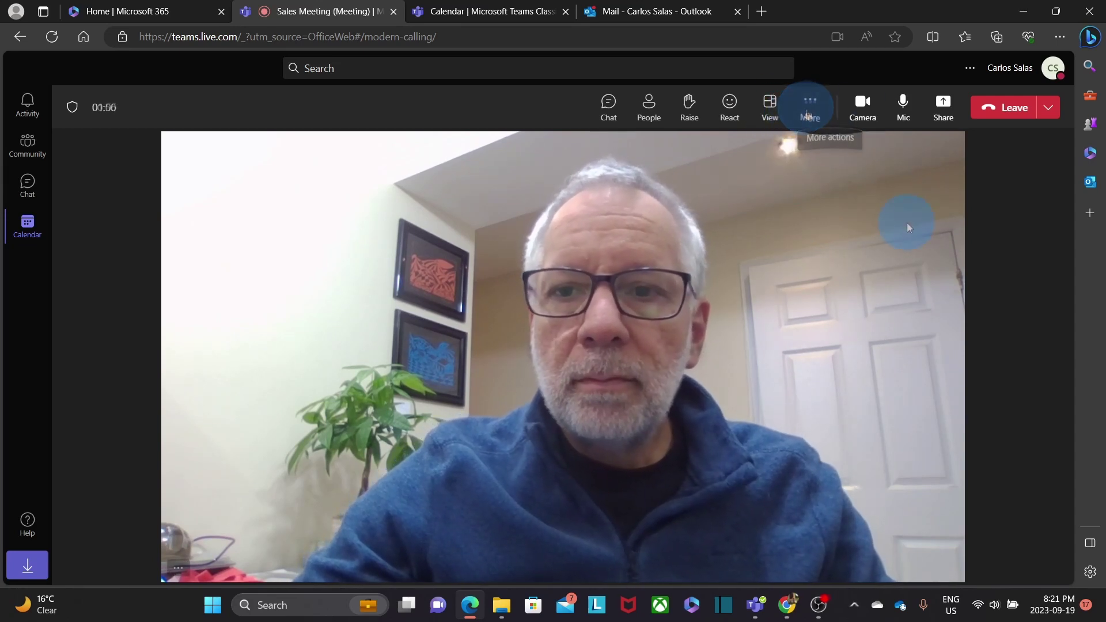
# Step: Turn off the camera, mute the microphone and show the meeting info panel
pyautogui.click(859, 118)
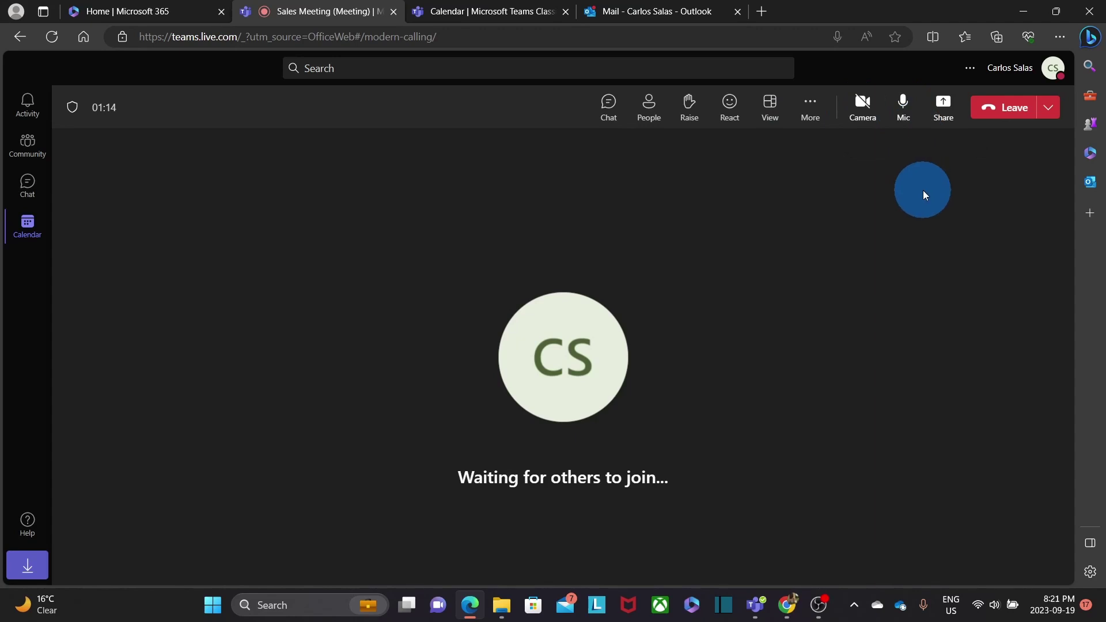
pyautogui.click(902, 113)
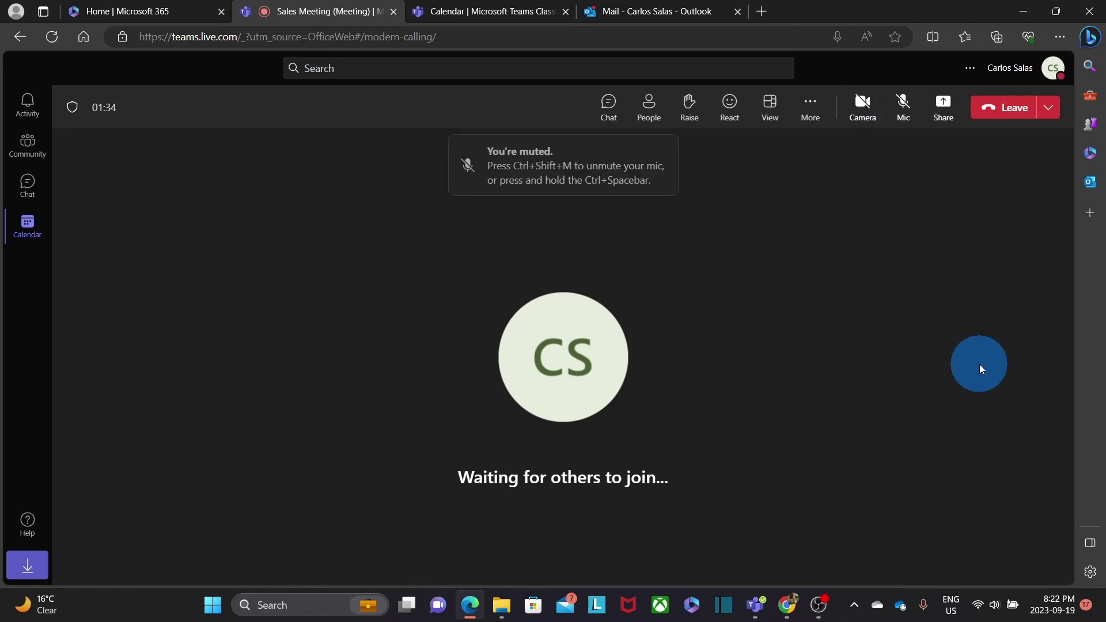
pyautogui.click(810, 115)
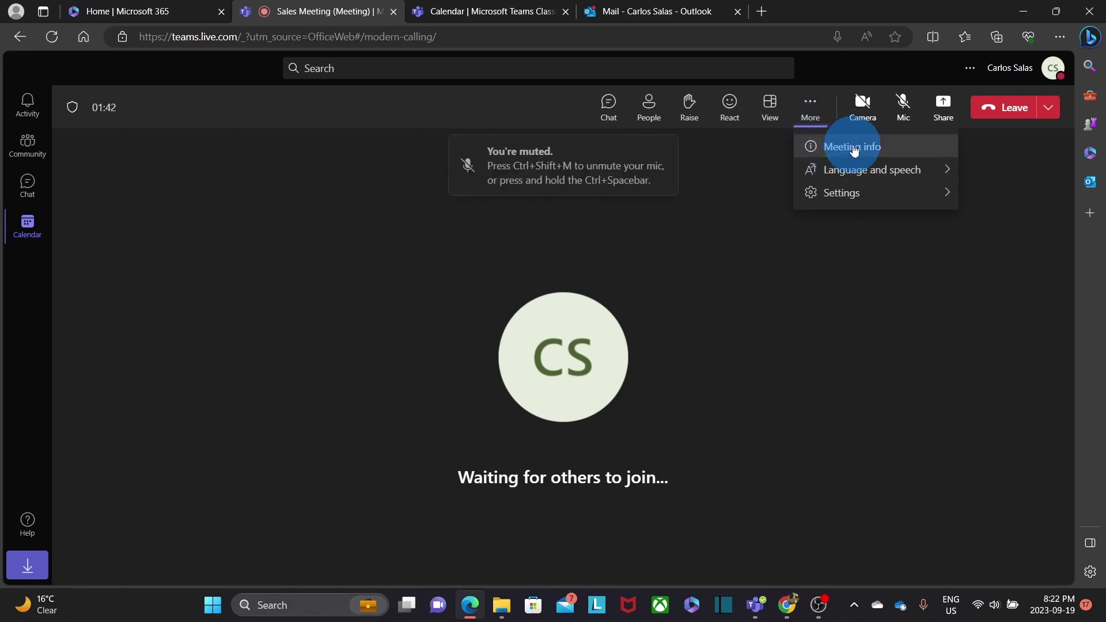
pyautogui.click(854, 149)
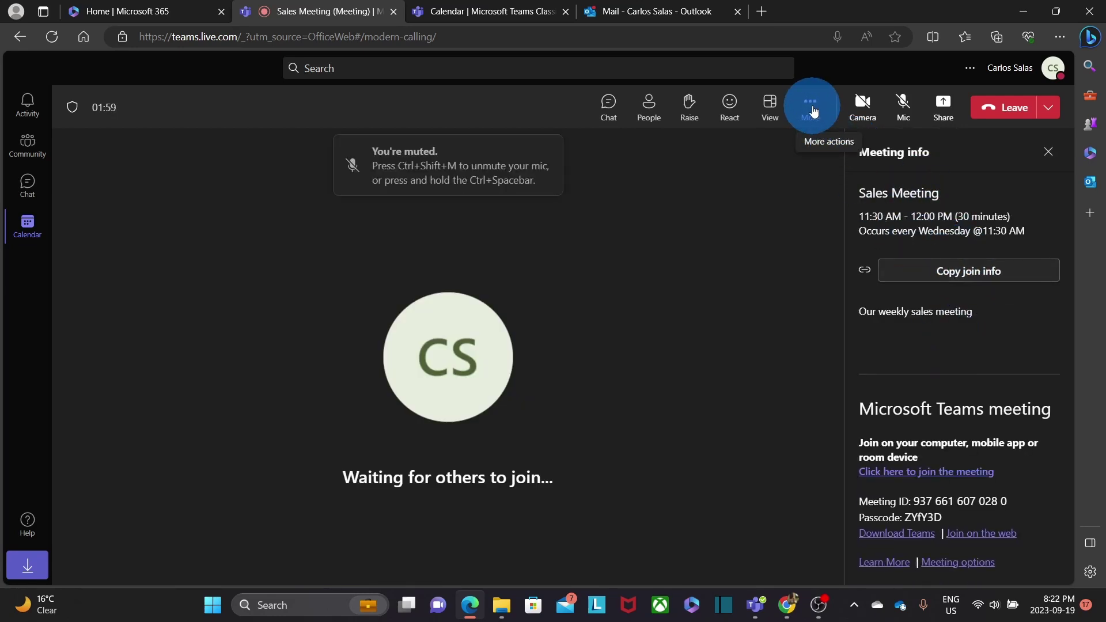
# Step: Bring up the meeting settings choices from the More menu
pyautogui.click(810, 105)
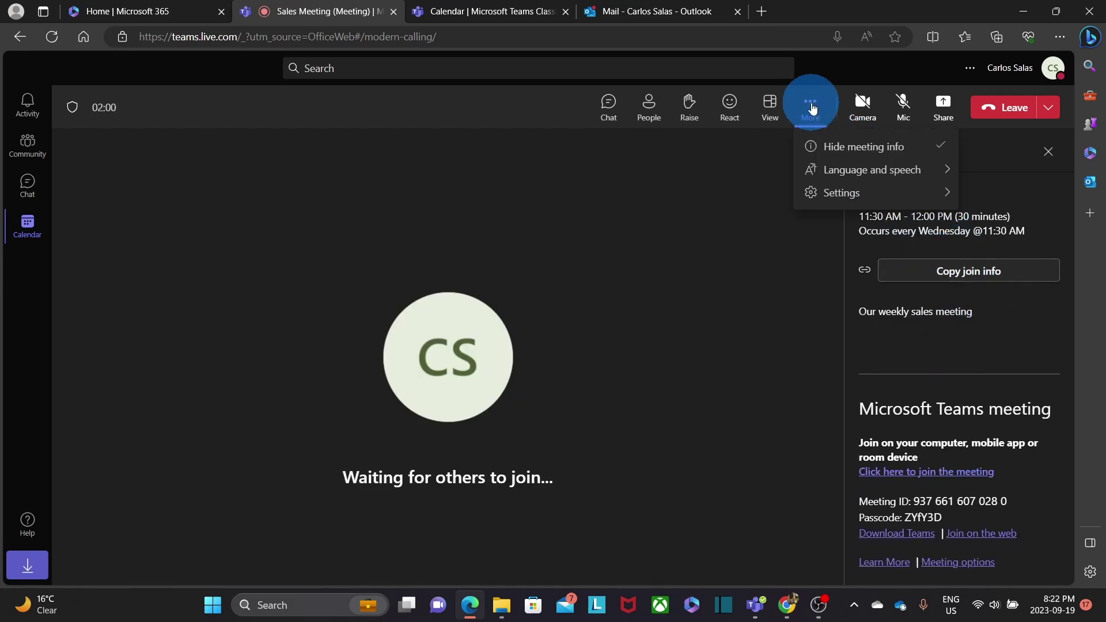
pyautogui.click(839, 195)
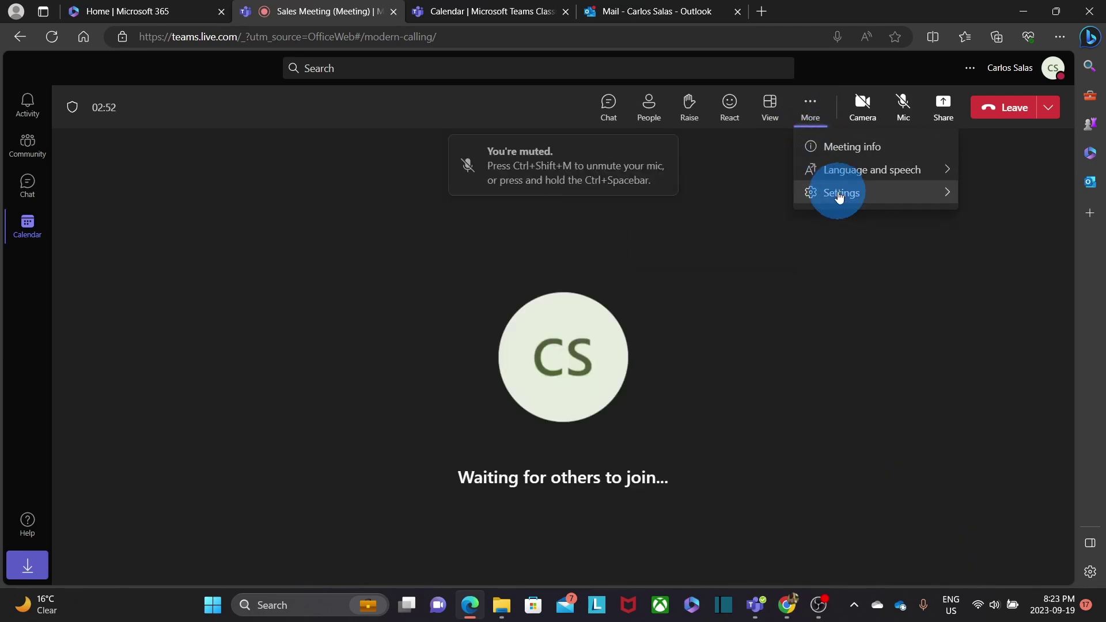
pyautogui.click(839, 195)
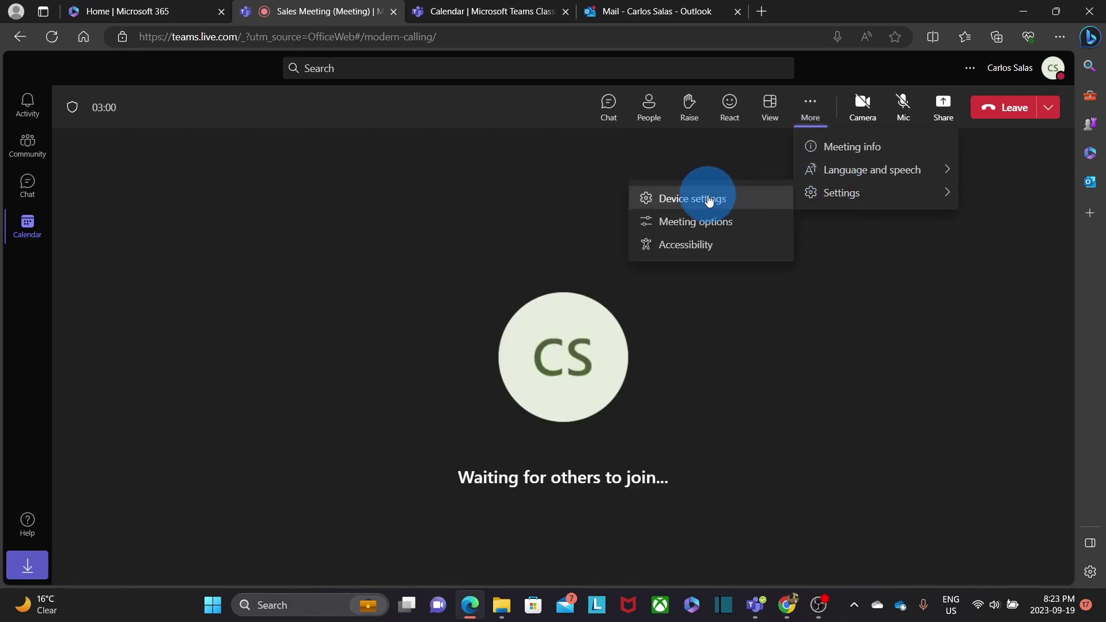
# Step: Review device settings: RØDE microphone, Realtek headphones and Integrated Camera options
pyautogui.click(702, 199)
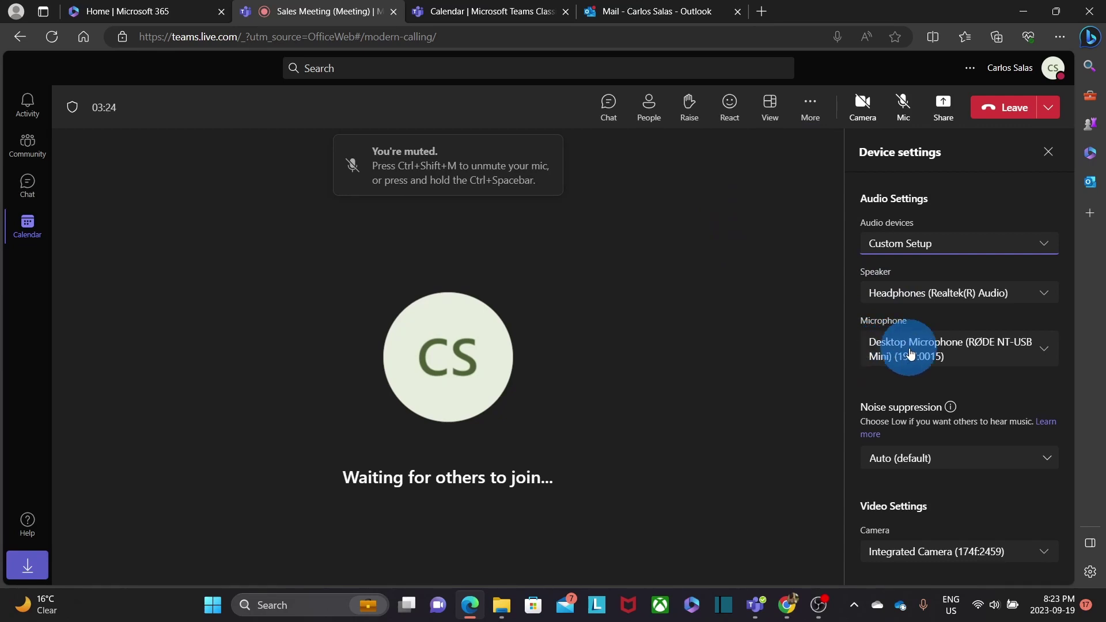
pyautogui.click(910, 354)
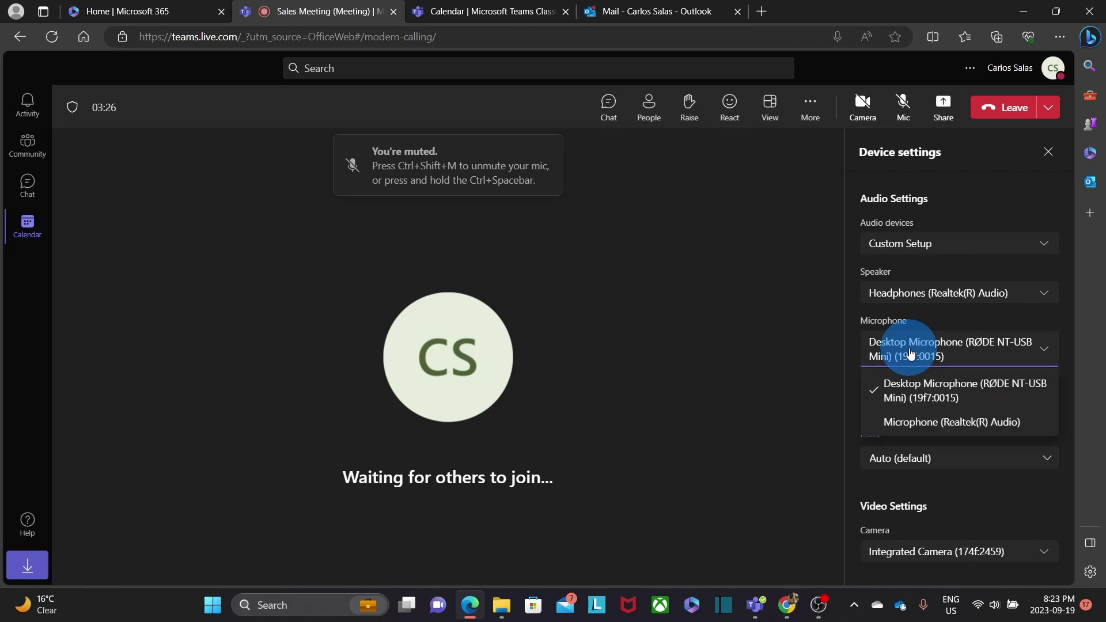
pyautogui.click(910, 354)
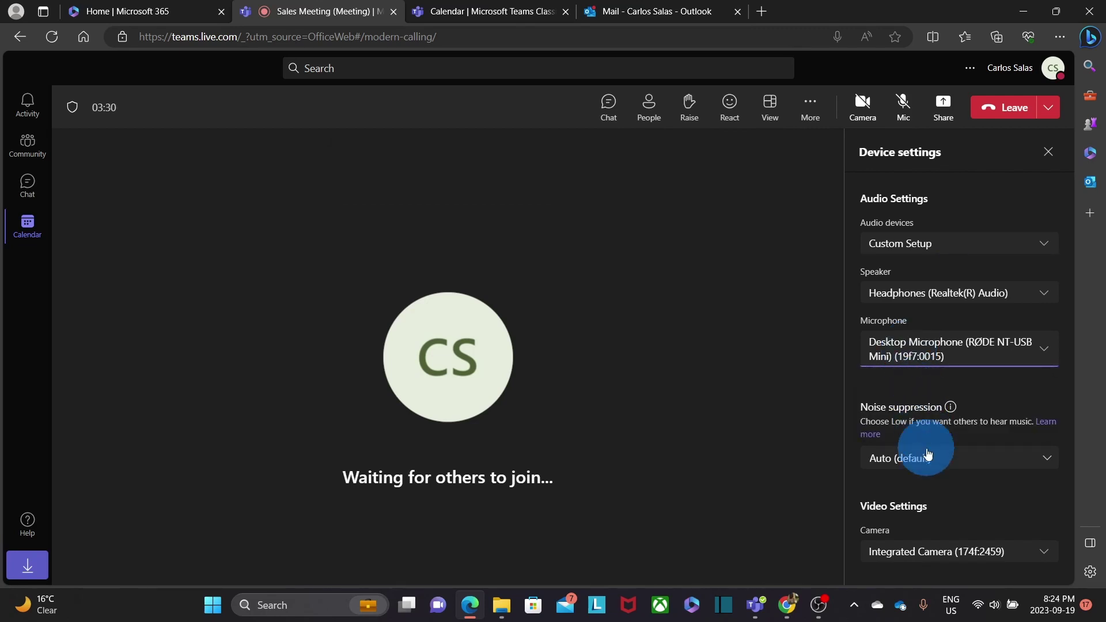
pyautogui.click(931, 555)
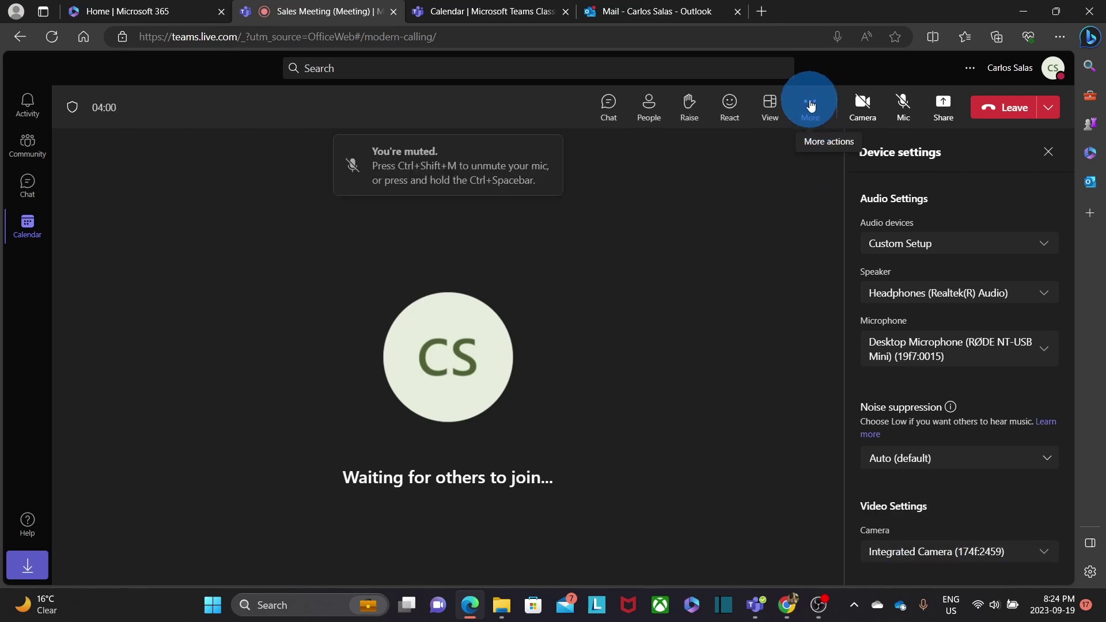
pyautogui.click(810, 105)
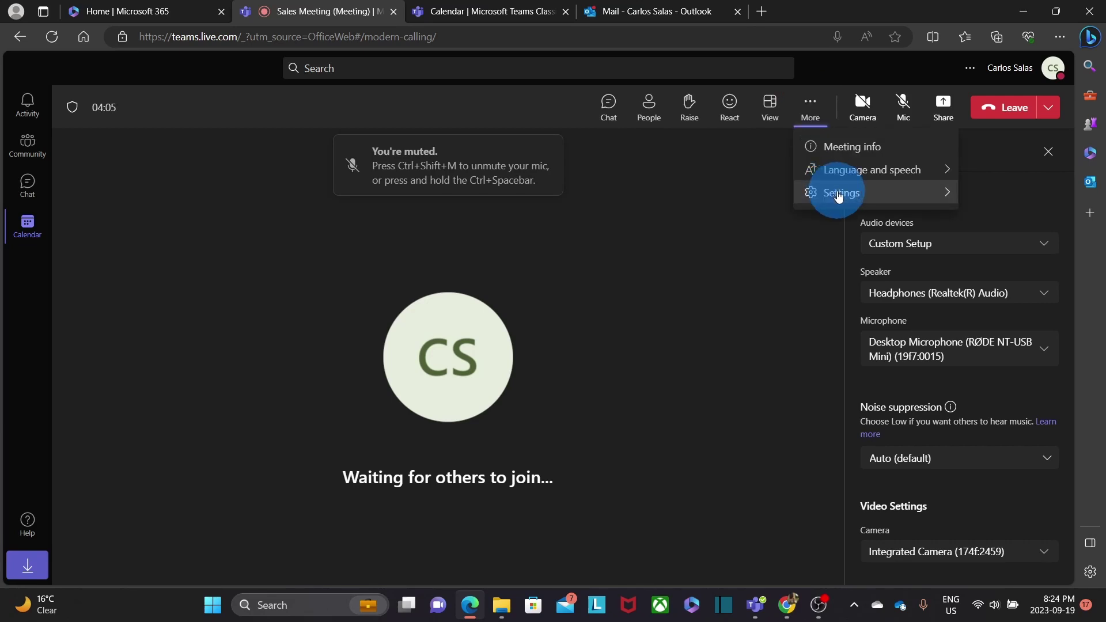
# Step: Open Meeting options and view the Who can present choices
pyautogui.click(838, 194)
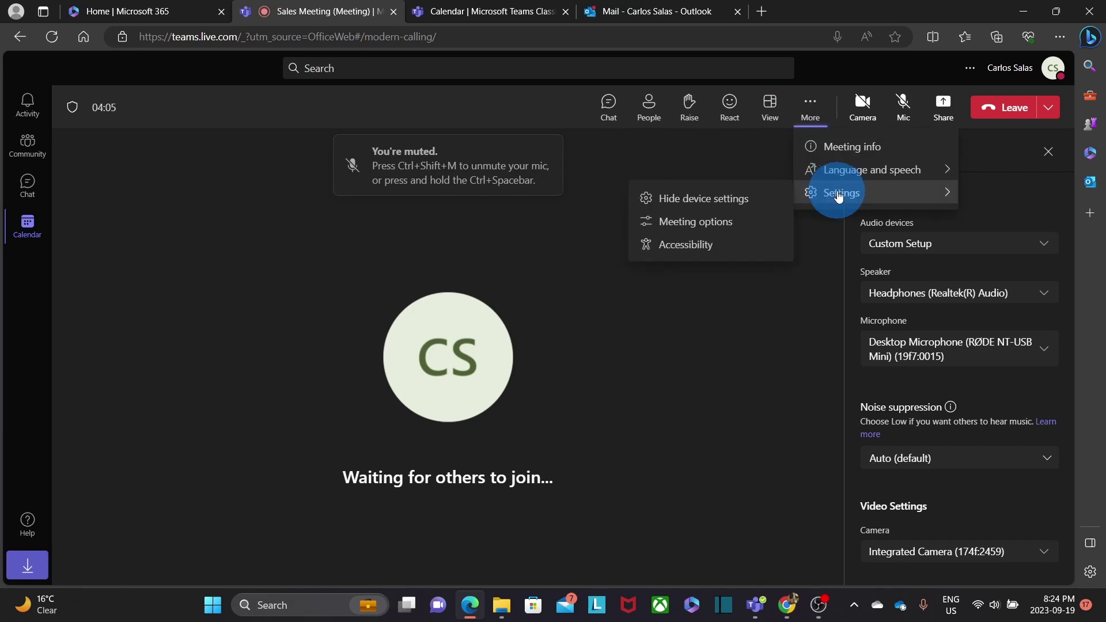
pyautogui.click(712, 224)
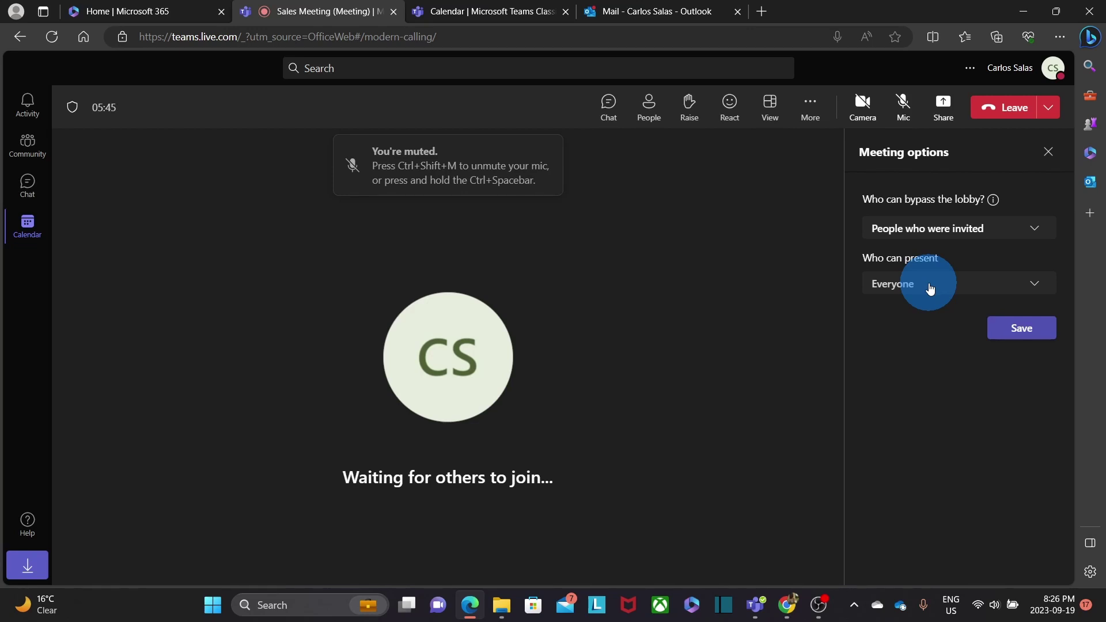
pyautogui.click(930, 289)
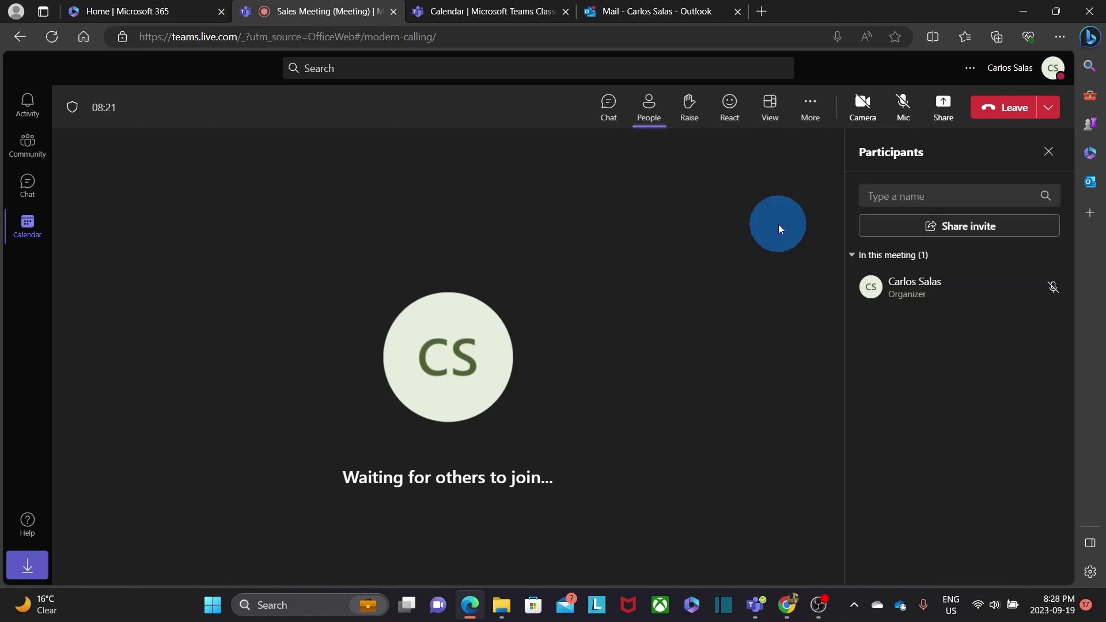
# Step: Turn the camera back on in the Sales Meeting call
pyautogui.click(863, 109)
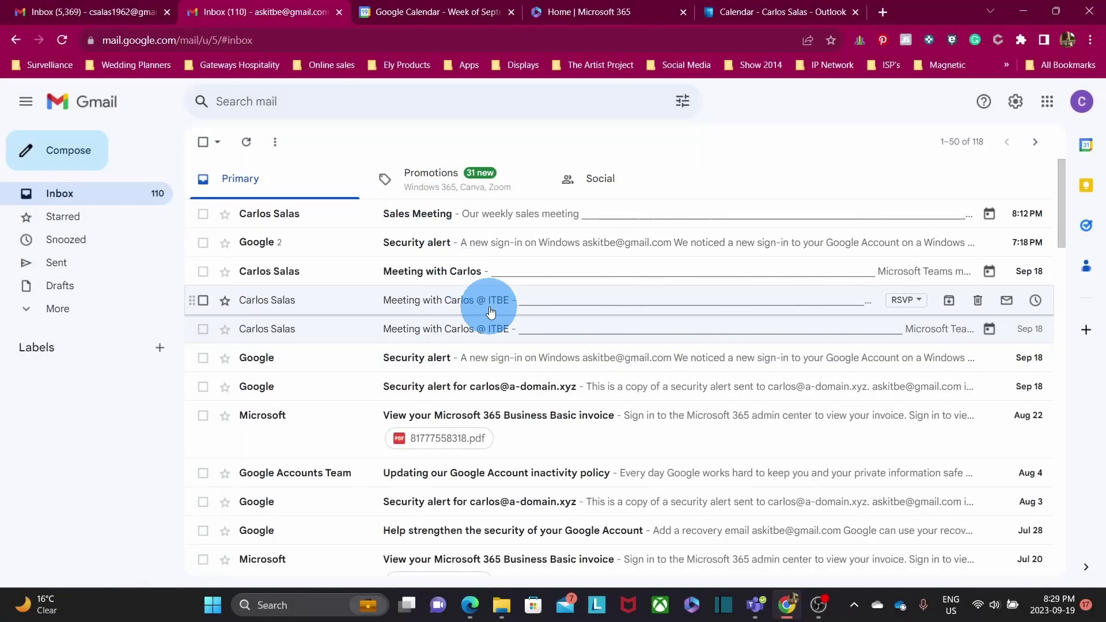
# Step: Open the Sales Meeting email in Gmail and follow its 'Click here to join the meeting' link
pyautogui.click(424, 215)
pyautogui.scroll(-3, 480, 380)
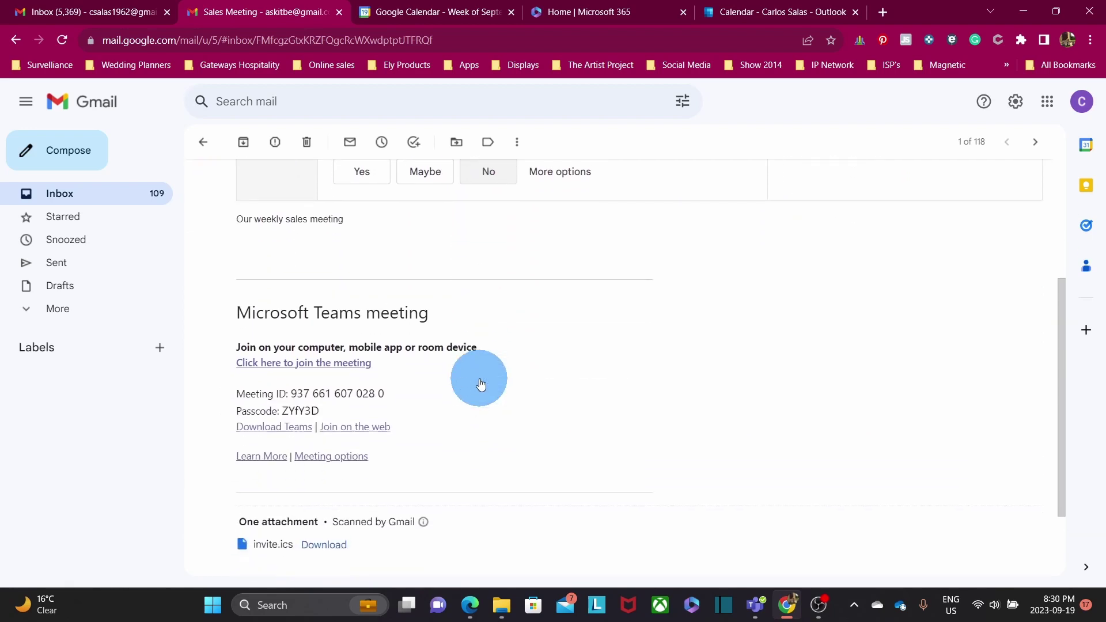
pyautogui.click(323, 357)
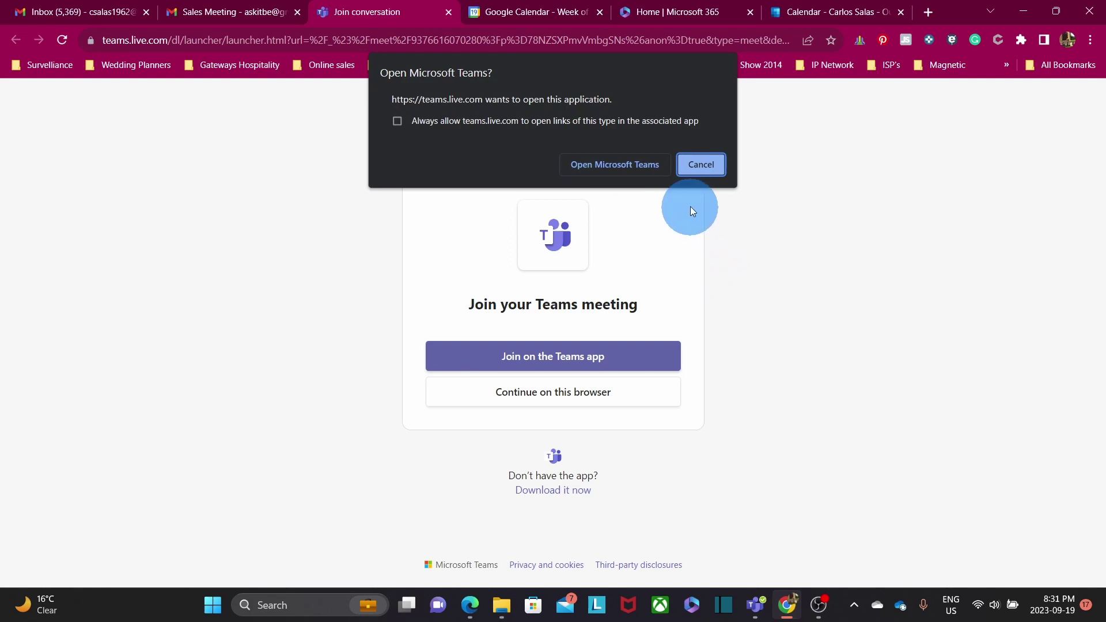
# Step: Cancel the Open Microsoft Teams? prompt and go back to the Edge Sales Meeting window
pyautogui.click(699, 164)
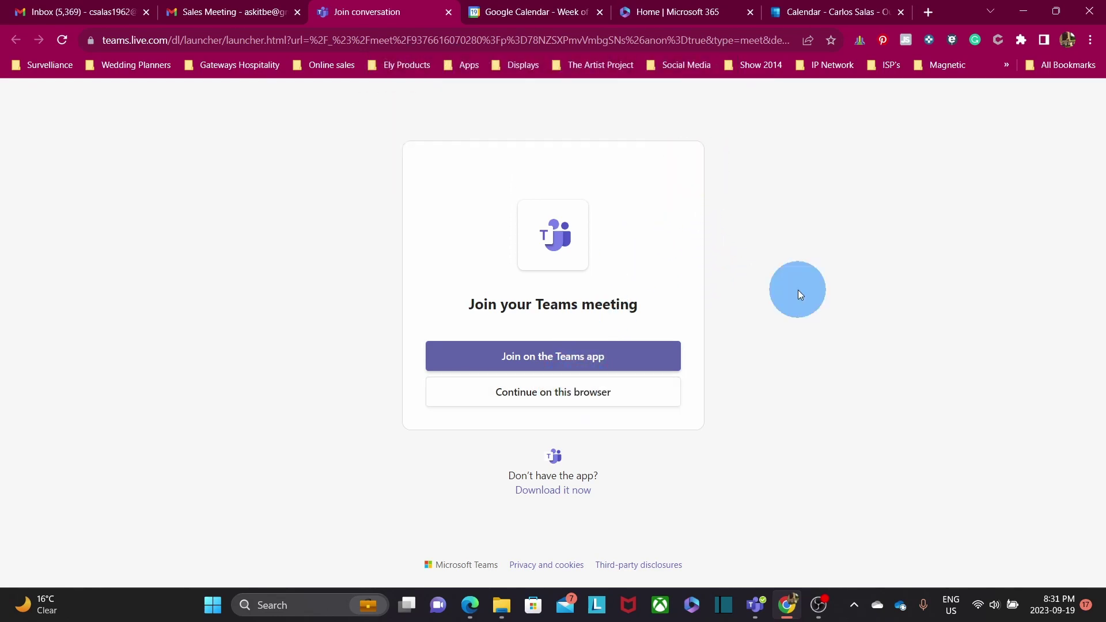
pyautogui.moveTo(470, 605)
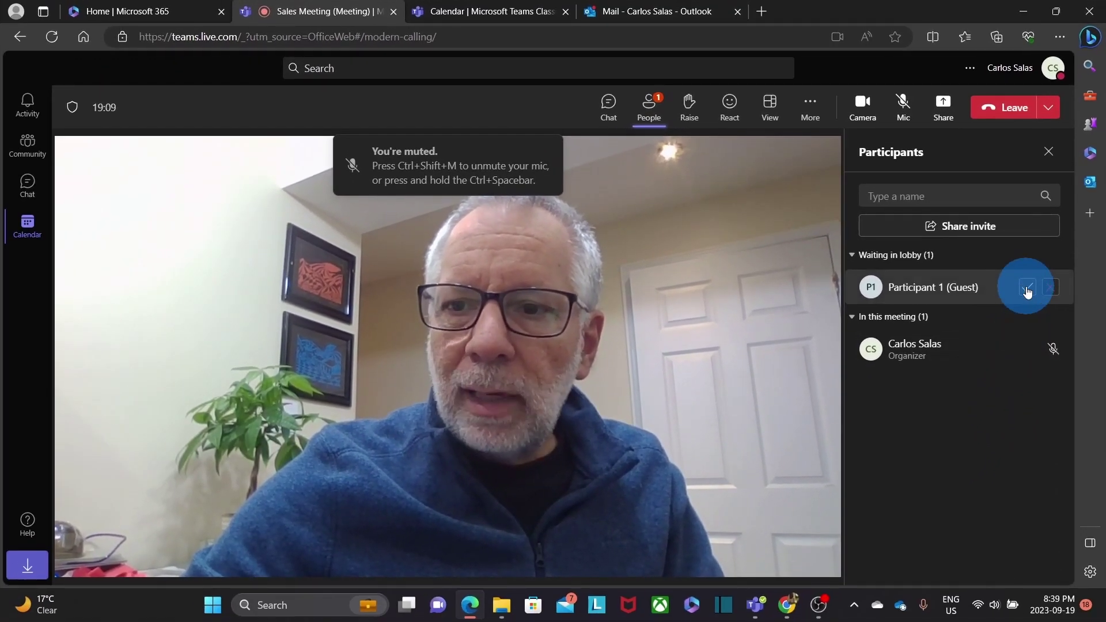
# Step: Admit Participant 1 (Guest) from the lobby into the meeting
pyautogui.click(1027, 288)
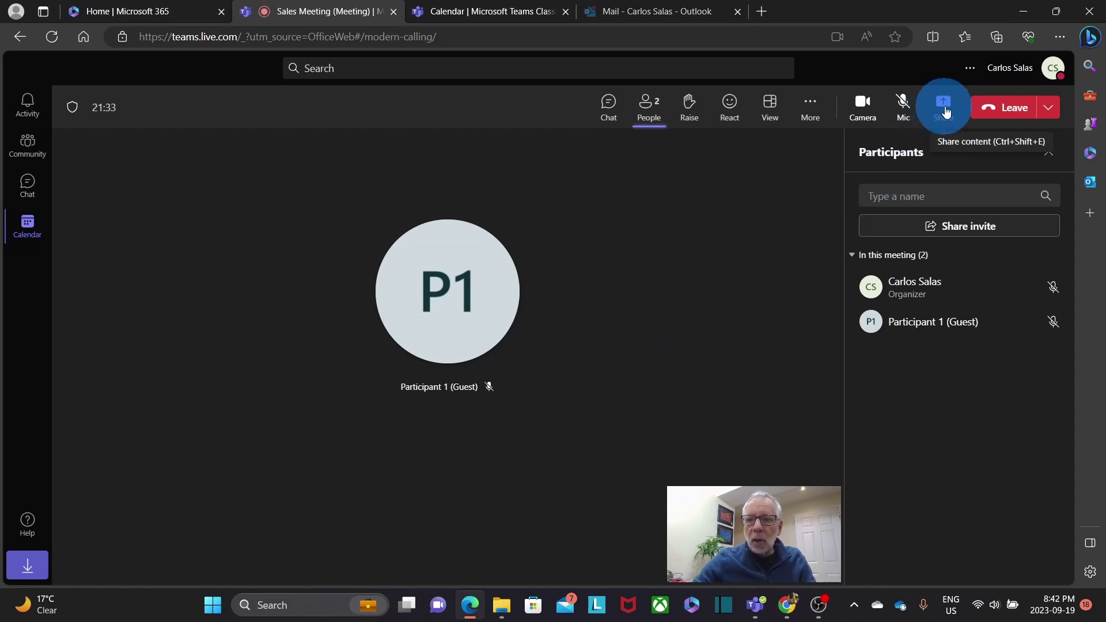
# Step: Share the 'Home | Microsoft 365' Edge tab, then stop sharing and return to the call
pyautogui.click(944, 109)
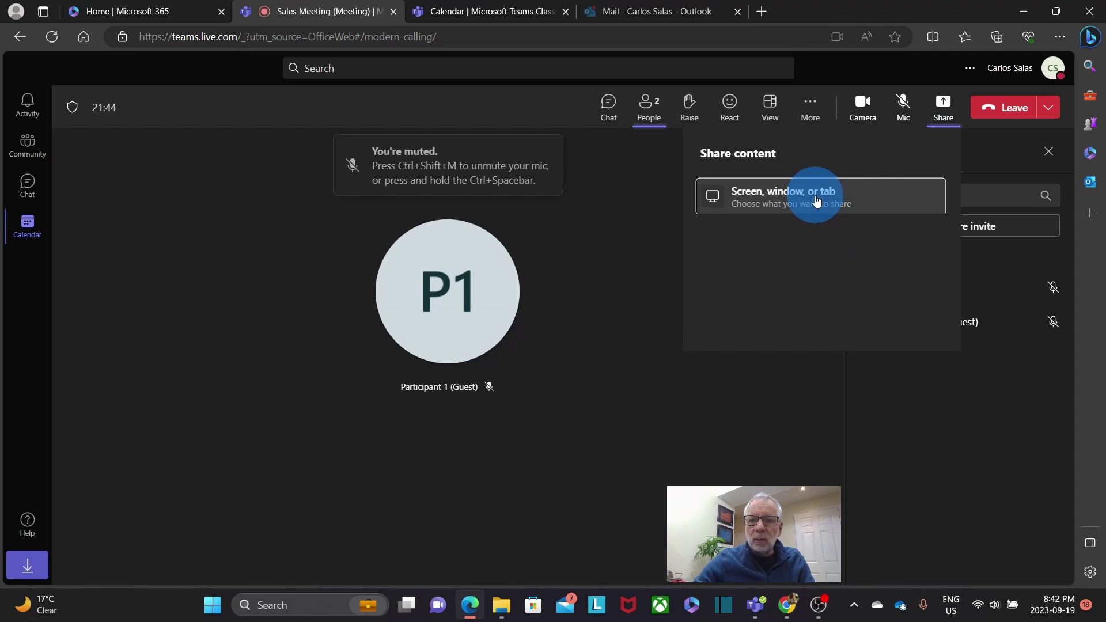
pyautogui.click(816, 200)
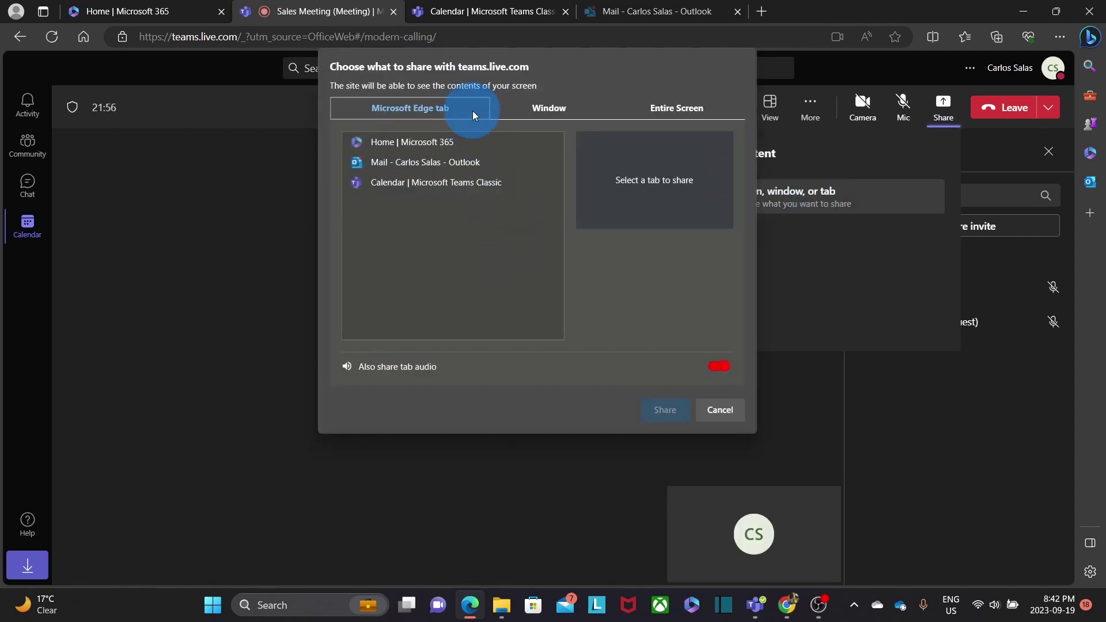
pyautogui.click(545, 108)
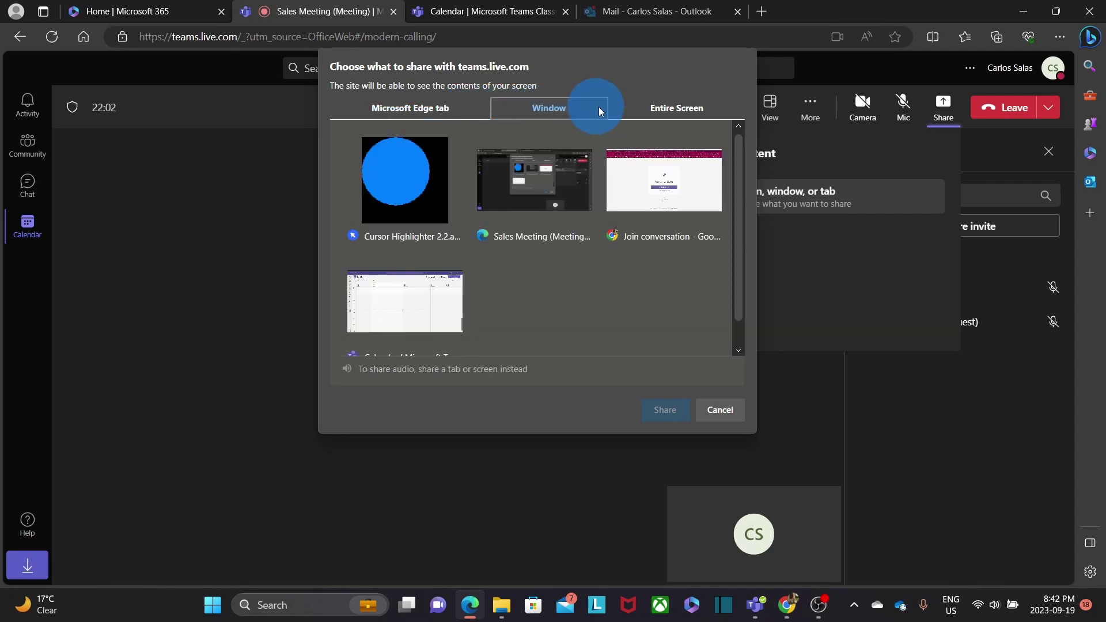
pyautogui.click(669, 109)
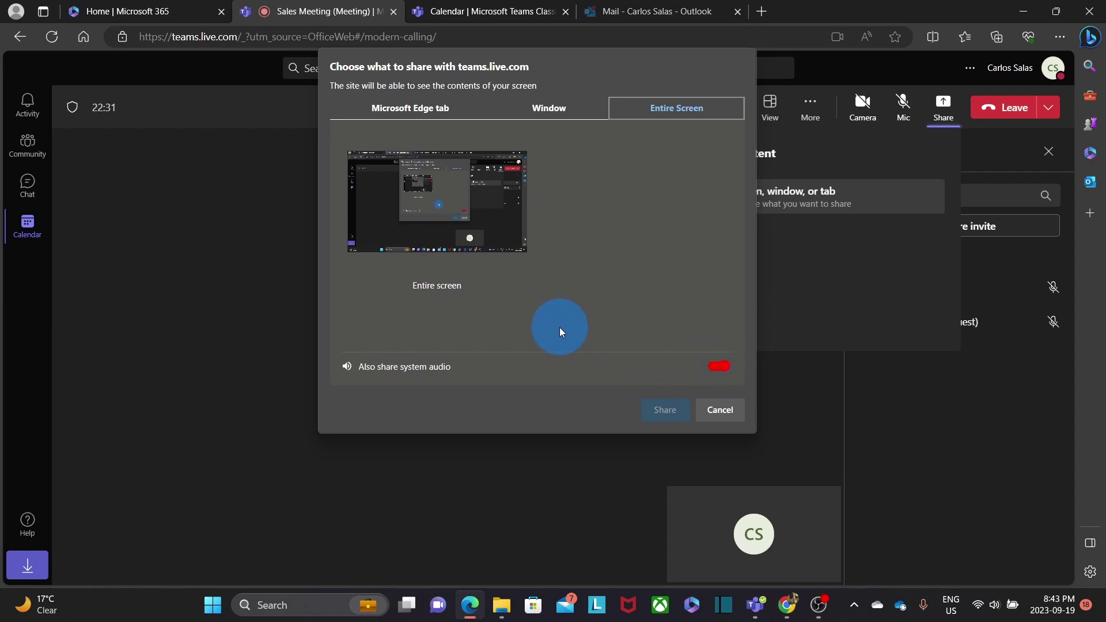
pyautogui.click(548, 107)
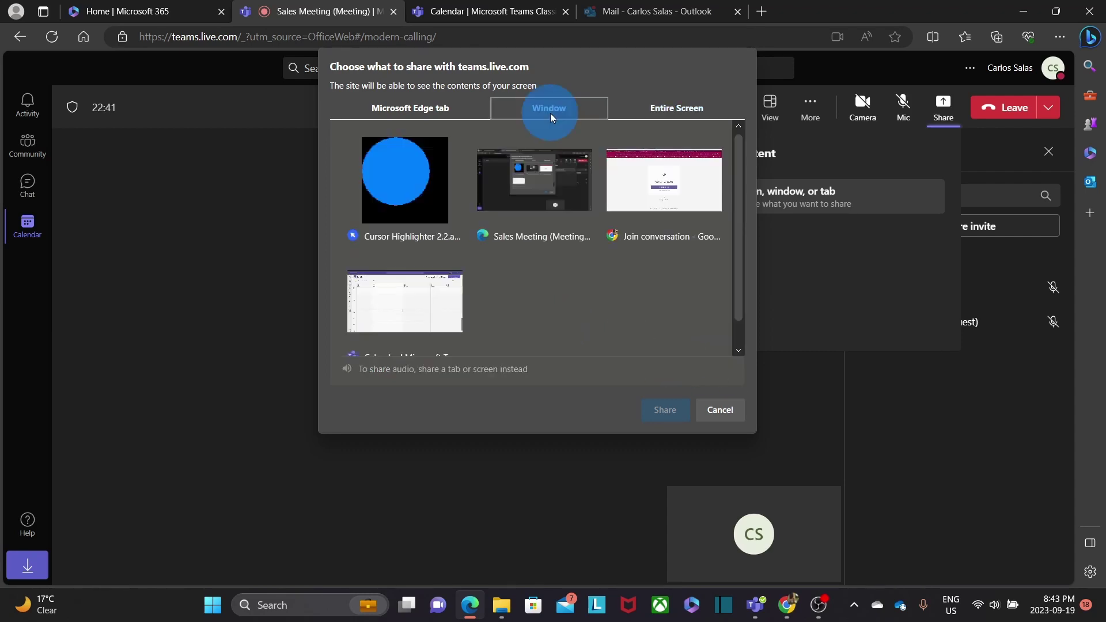
pyautogui.click(424, 110)
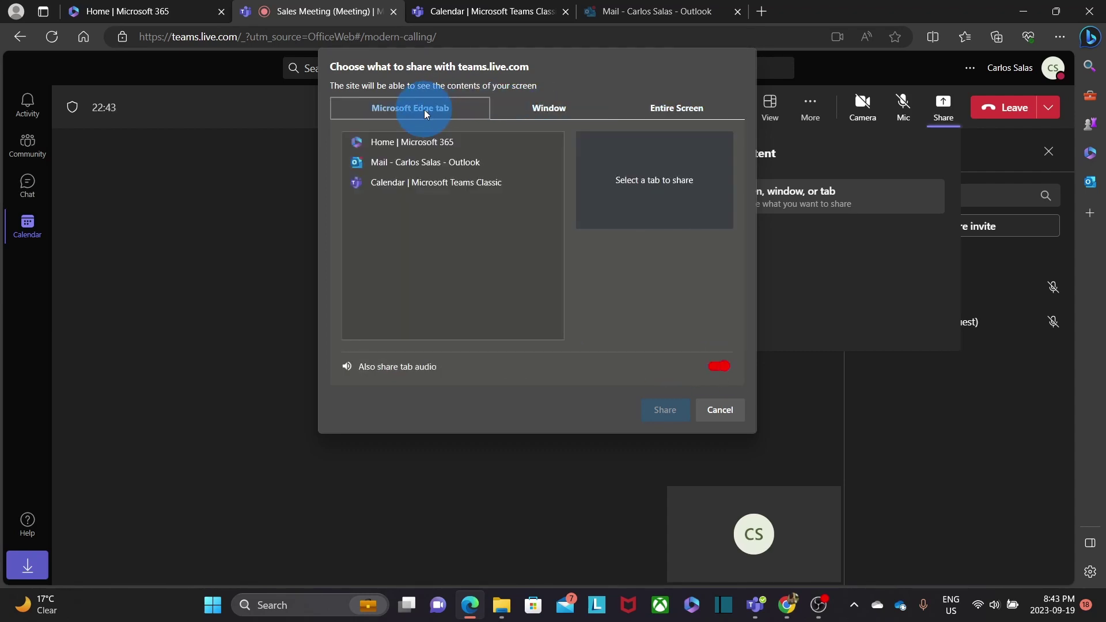
pyautogui.click(414, 144)
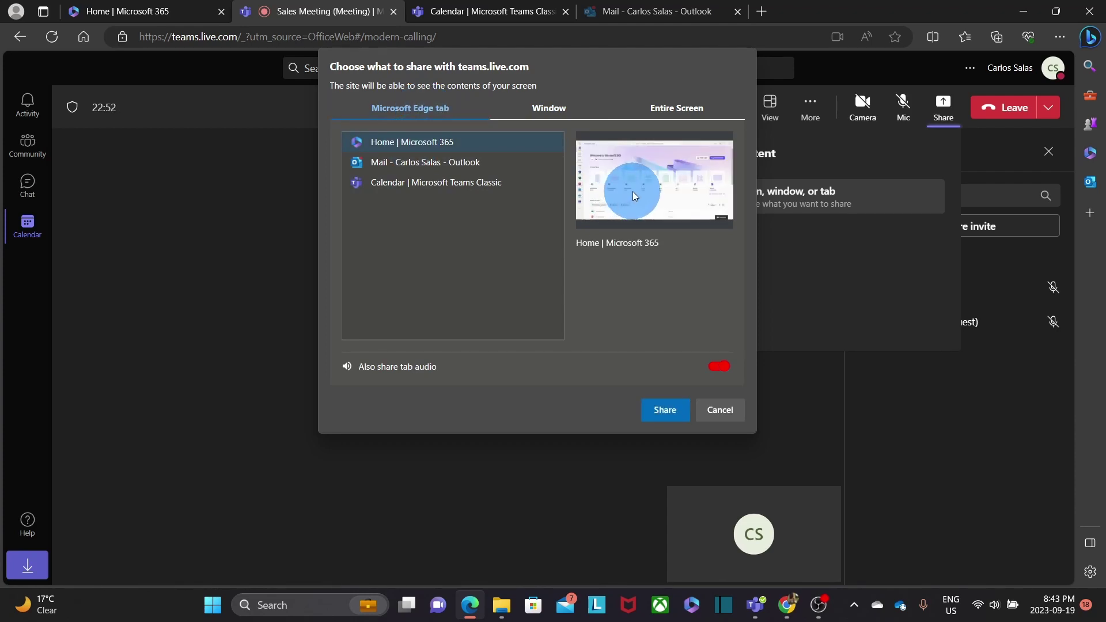
pyautogui.click(664, 410)
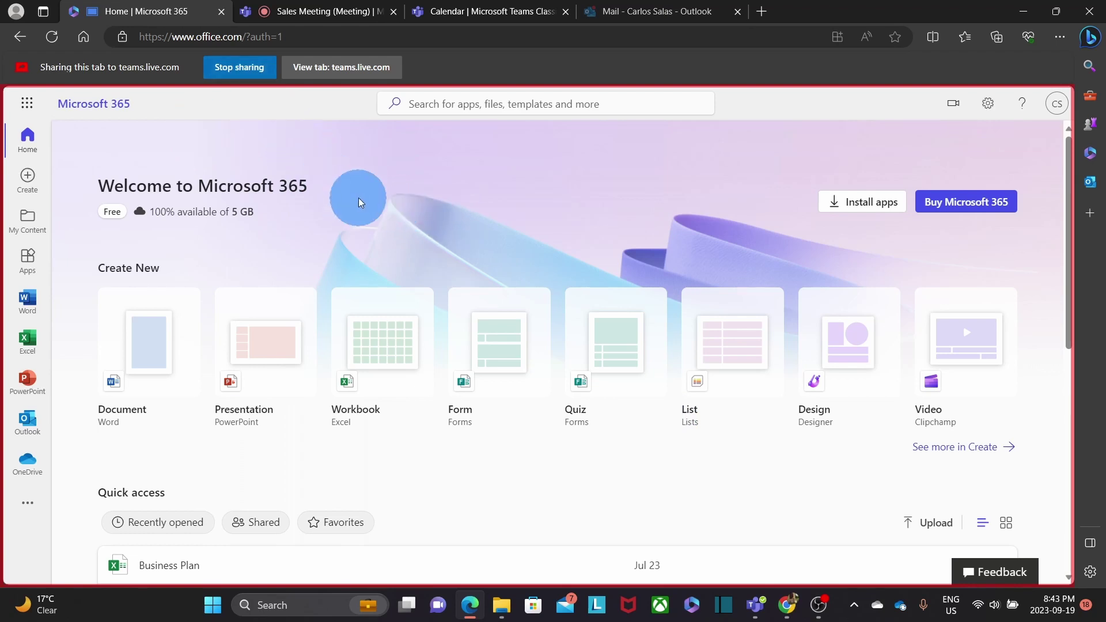
pyautogui.click(248, 68)
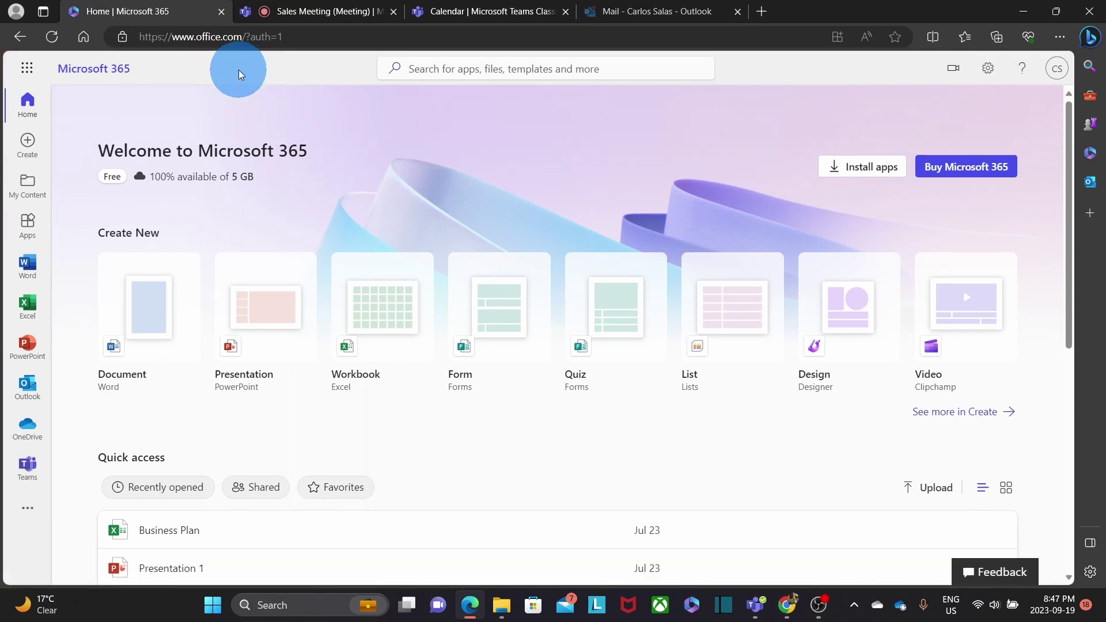
pyautogui.click(314, 19)
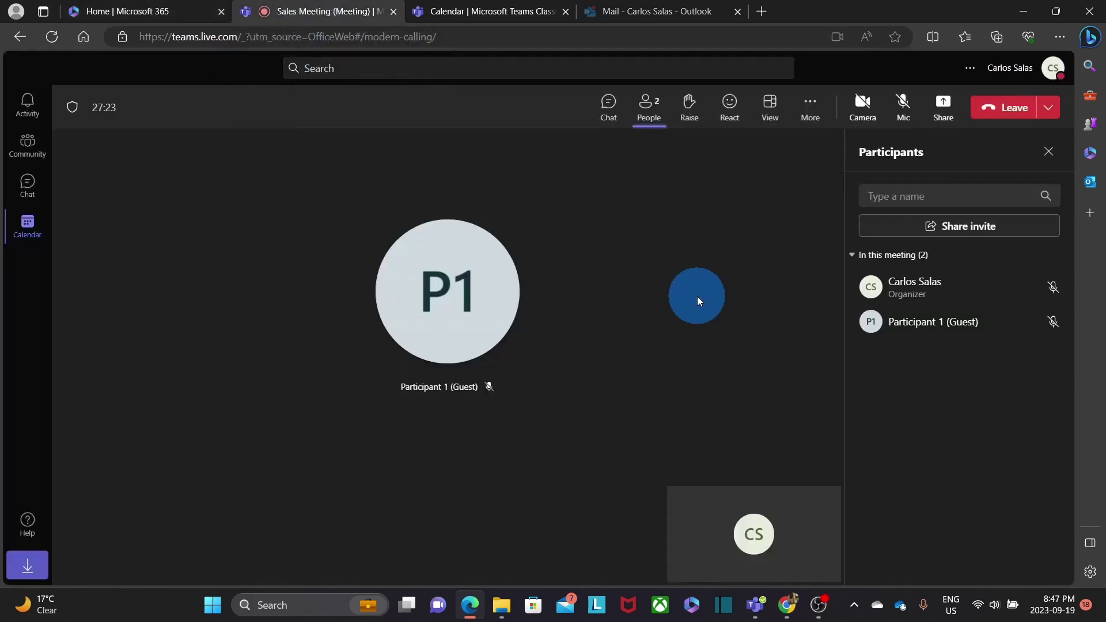
# Step: Turn the camera on, then end the Sales Meeting for everyone and confirm
pyautogui.click(861, 105)
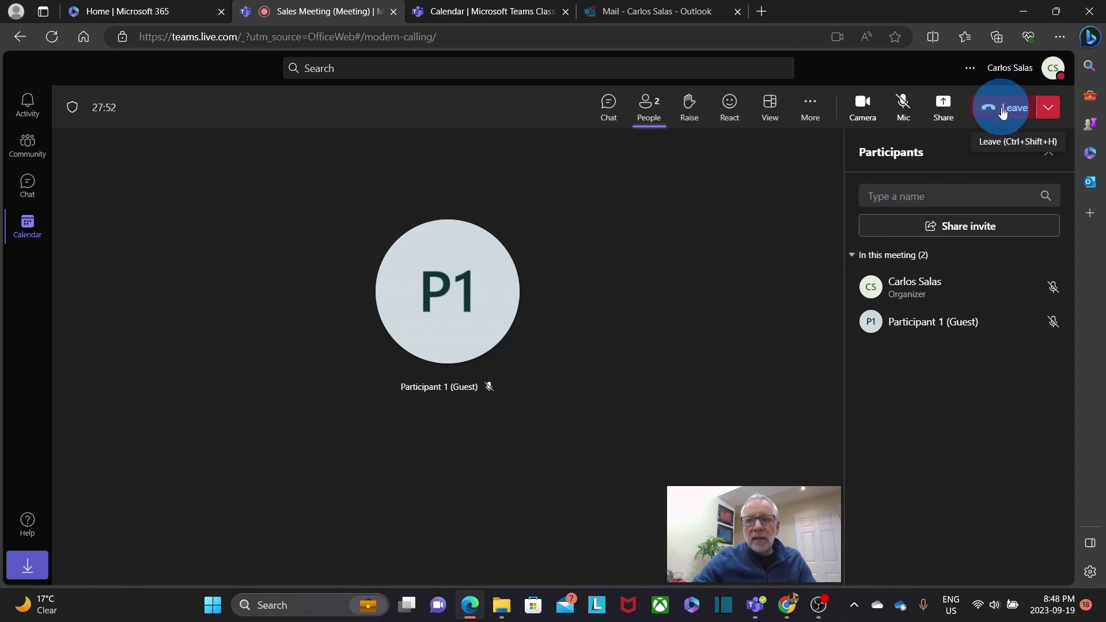
pyautogui.click(1048, 108)
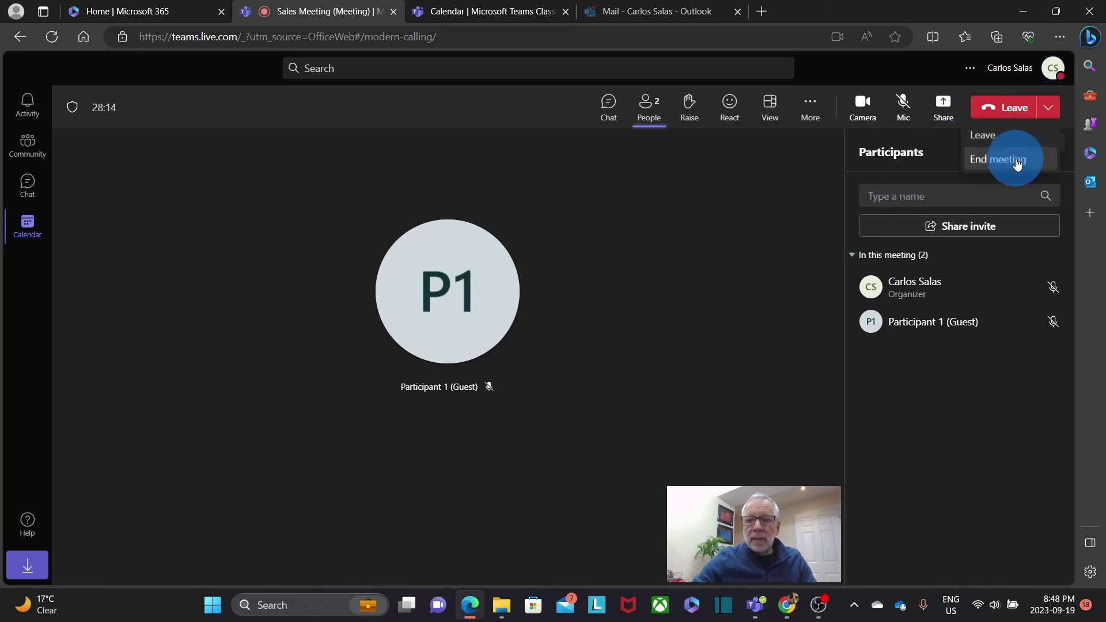
pyautogui.click(1016, 163)
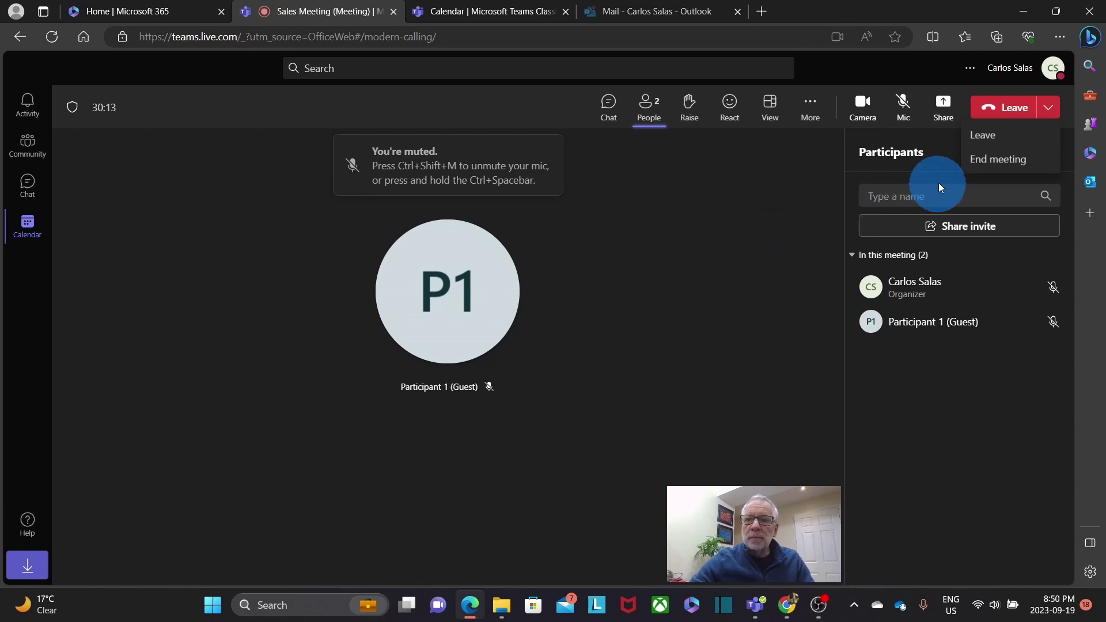
pyautogui.click(988, 164)
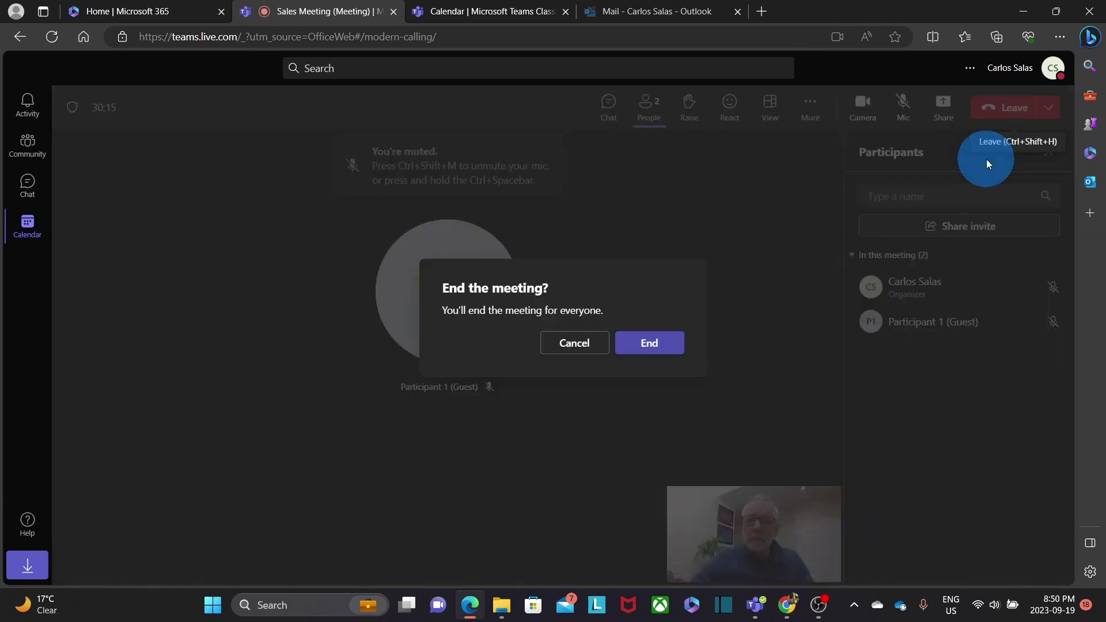
pyautogui.click(651, 347)
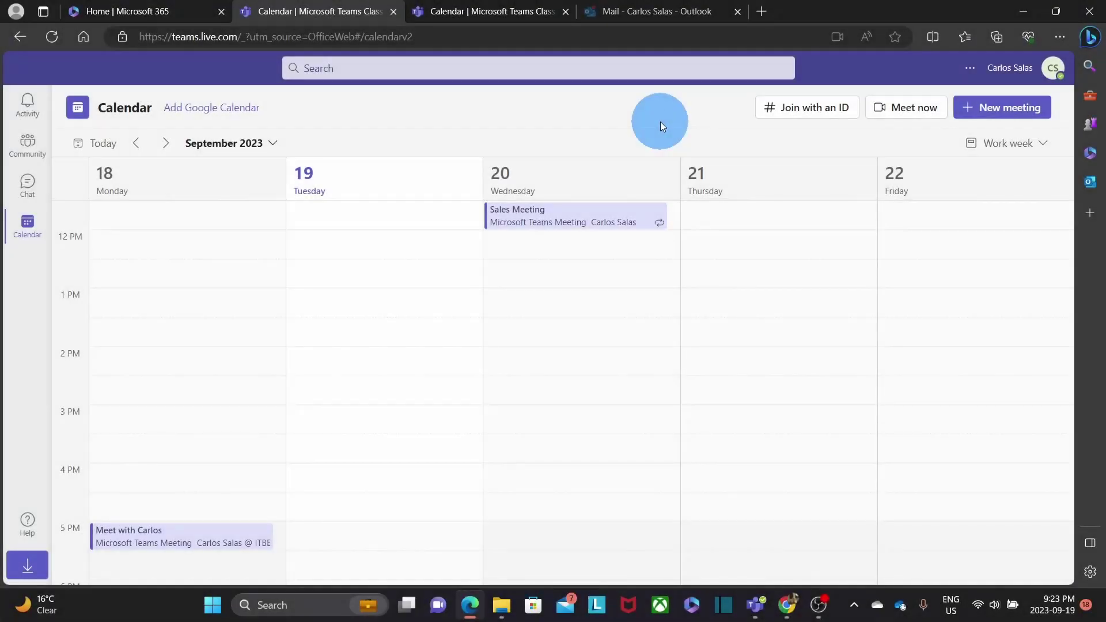
# Step: Open Teams from the Microsoft 365 home in Chrome and join Tuesday's 11:00 meeting with Carlos @ ITBE
pyautogui.click(787, 606)
pyautogui.click(713, 429)
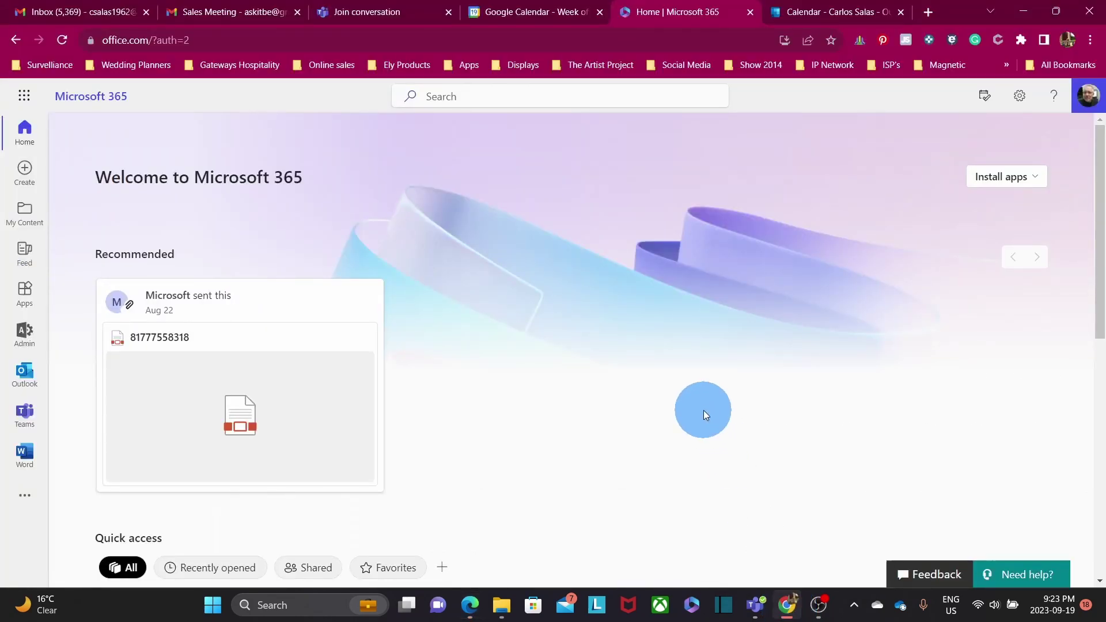
pyautogui.click(24, 425)
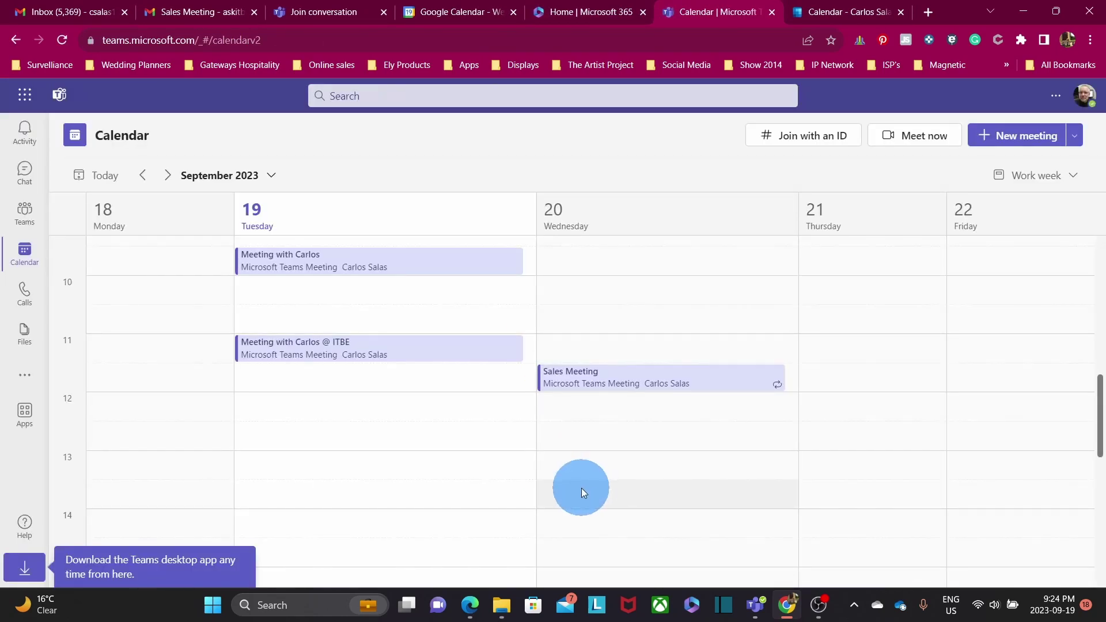
pyautogui.click(423, 356)
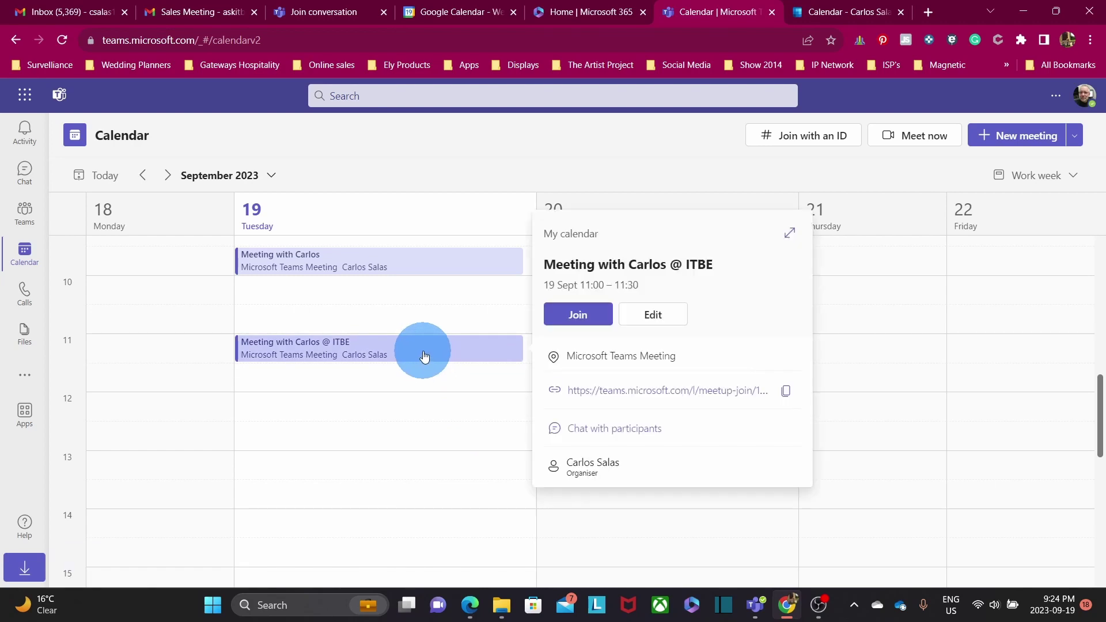
pyautogui.click(577, 316)
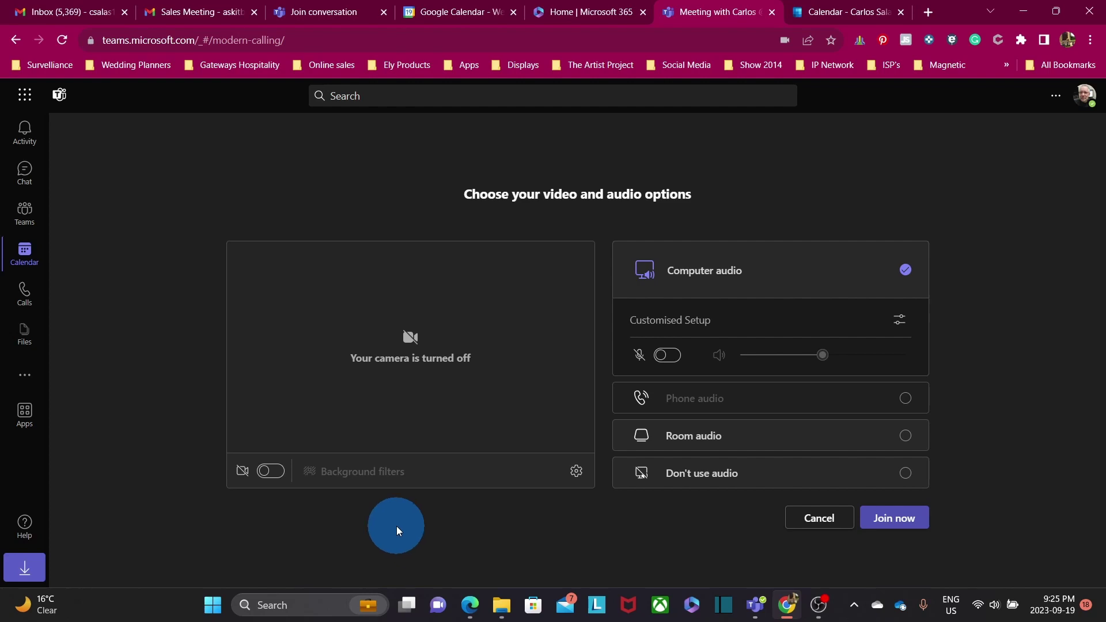
# Step: Switch the camera on, try Blur, apply the glass conservatory background, and join now
pyautogui.click(278, 475)
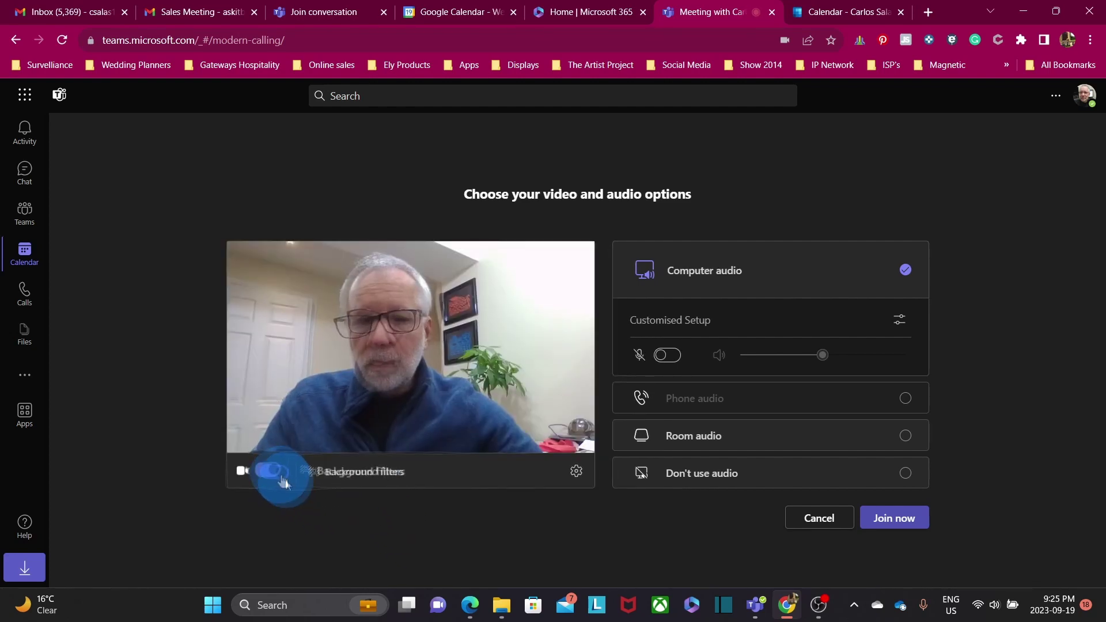
pyautogui.click(337, 479)
pyautogui.click(350, 473)
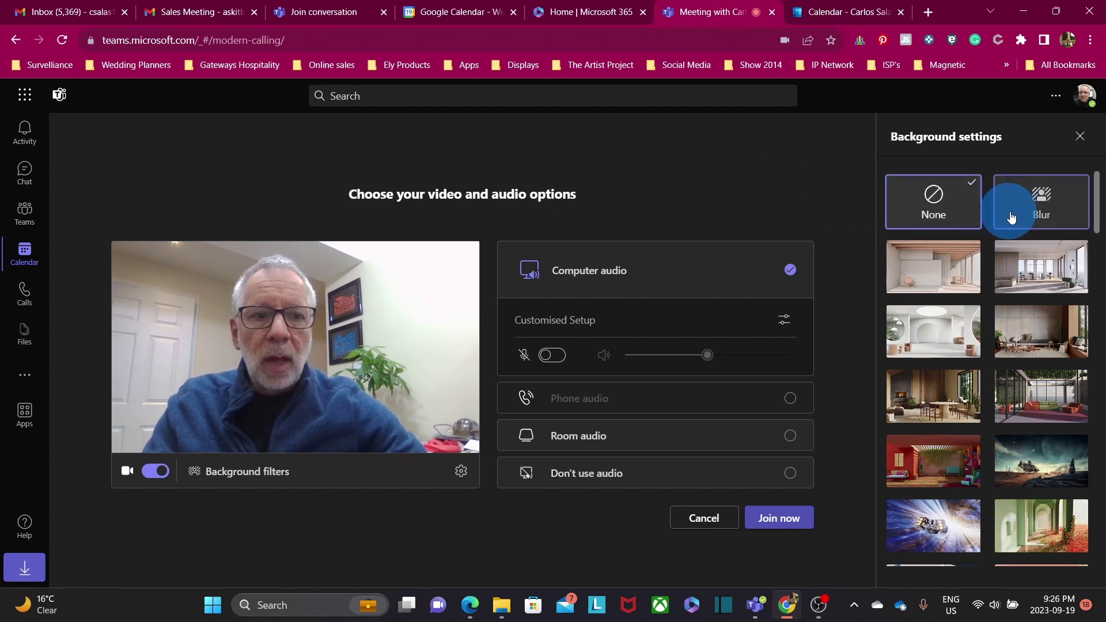
pyautogui.click(1039, 208)
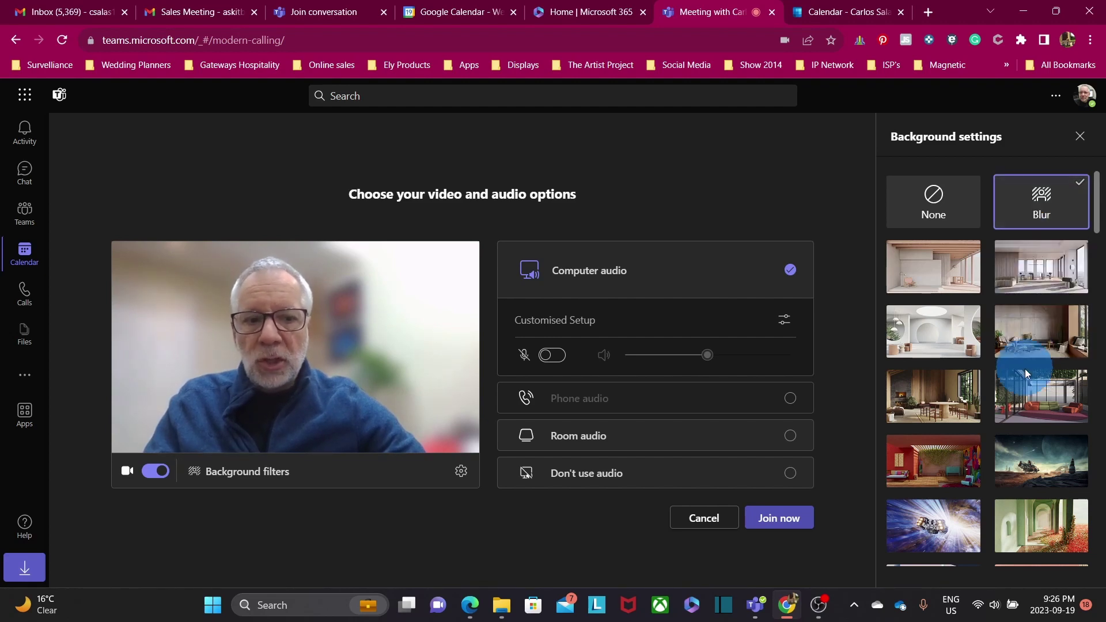
pyautogui.scroll(-5, 1019, 407)
pyautogui.scroll(5, 1017, 455)
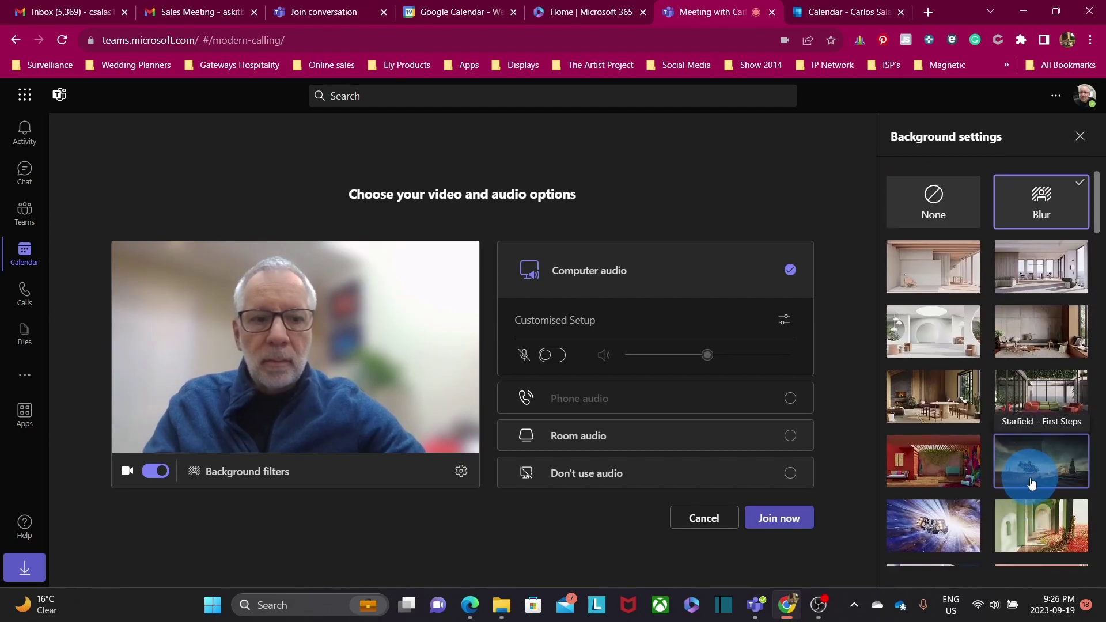
pyautogui.click(1040, 389)
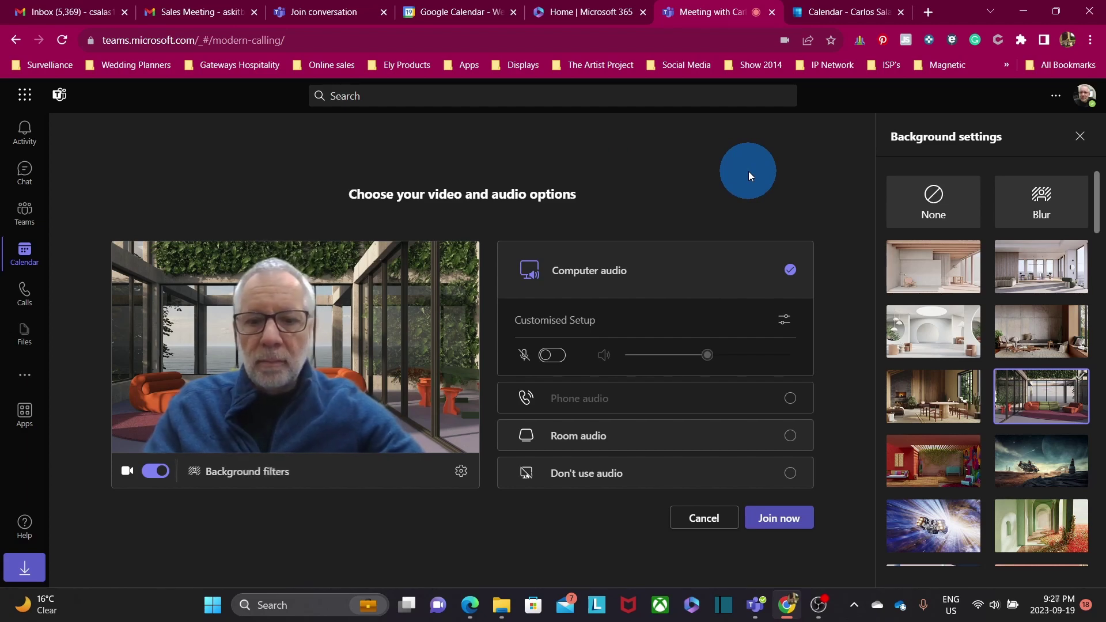
pyautogui.click(780, 519)
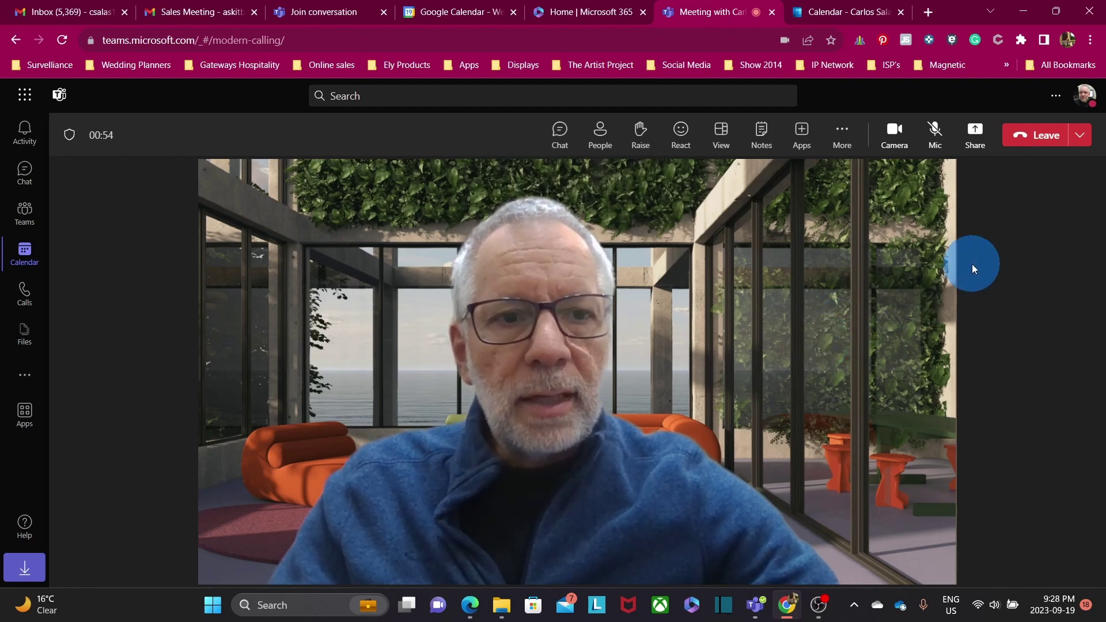
pyautogui.click(976, 140)
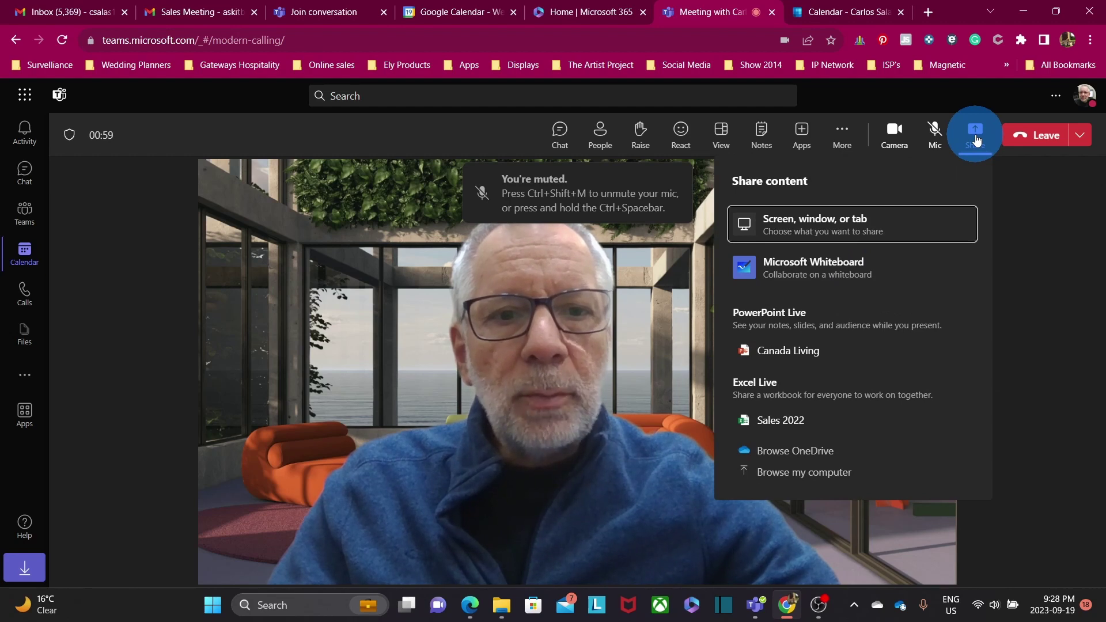
pyautogui.click(903, 232)
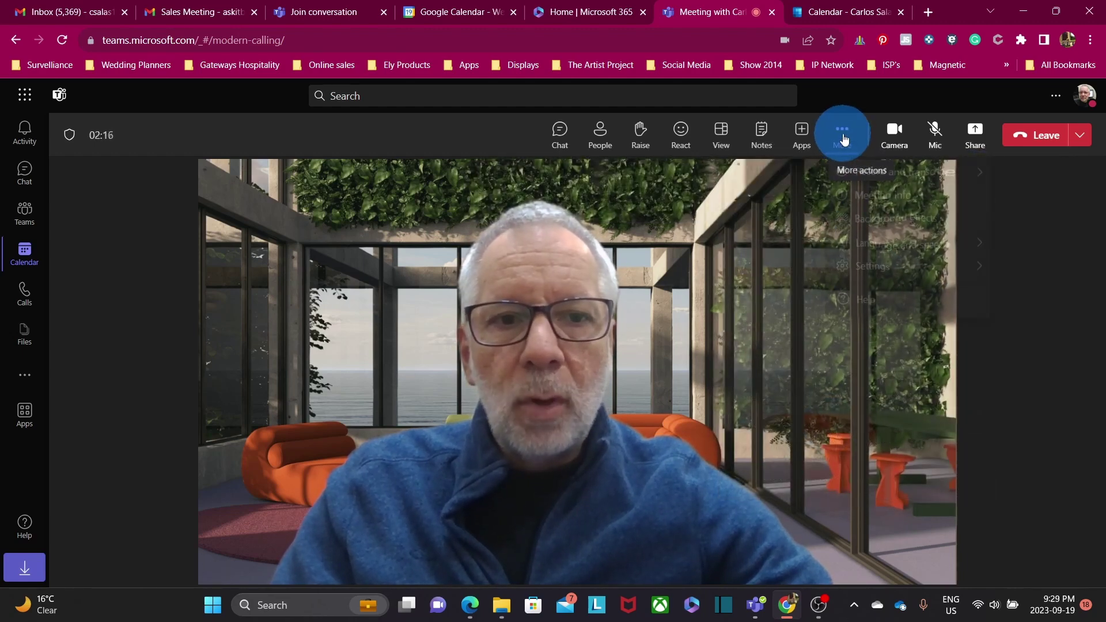
# Step: Open the More actions (…) menu in the meeting toolbar
pyautogui.click(842, 137)
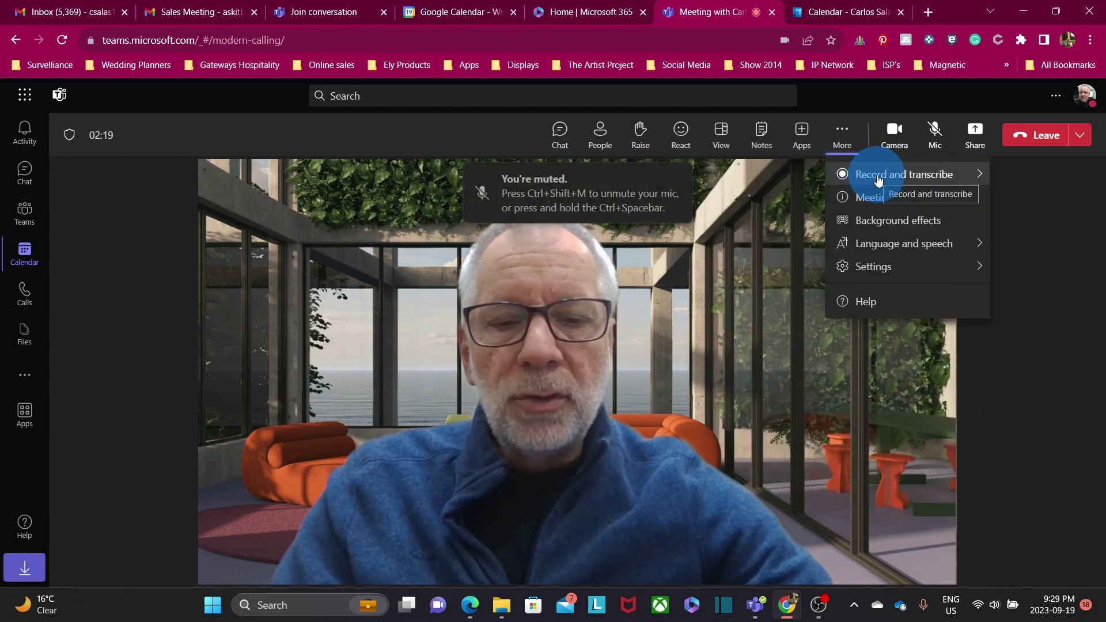